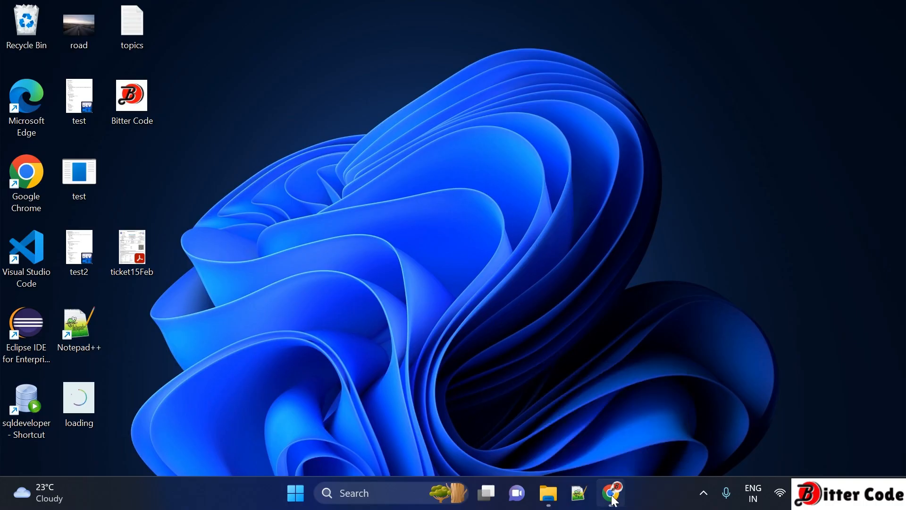
Open Google Chrome and search the web for "download intellij idea for windows".
left_click(612, 493)
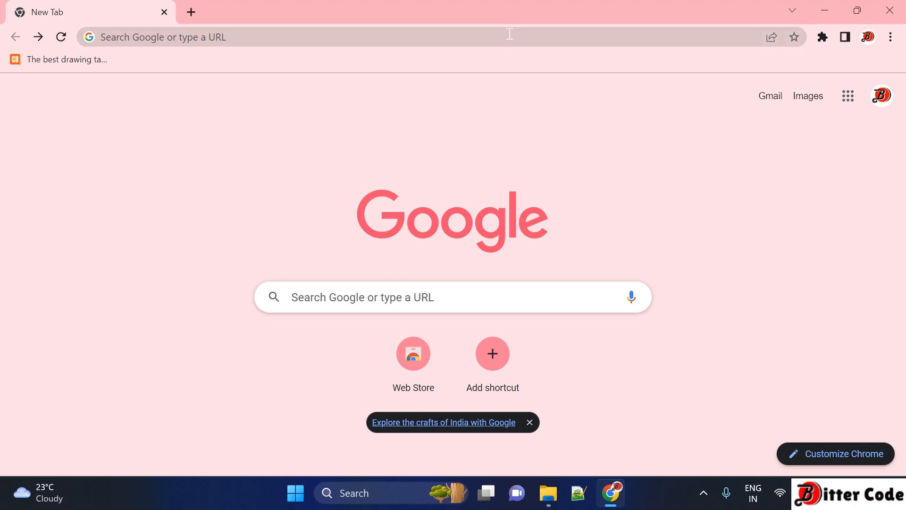
left_click(510, 36)
type("download intellij idea for windows")
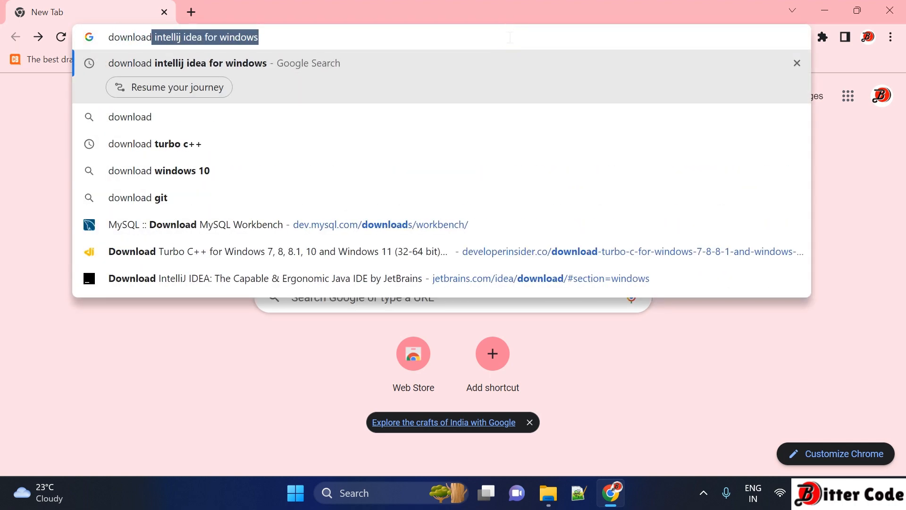
key("Right")
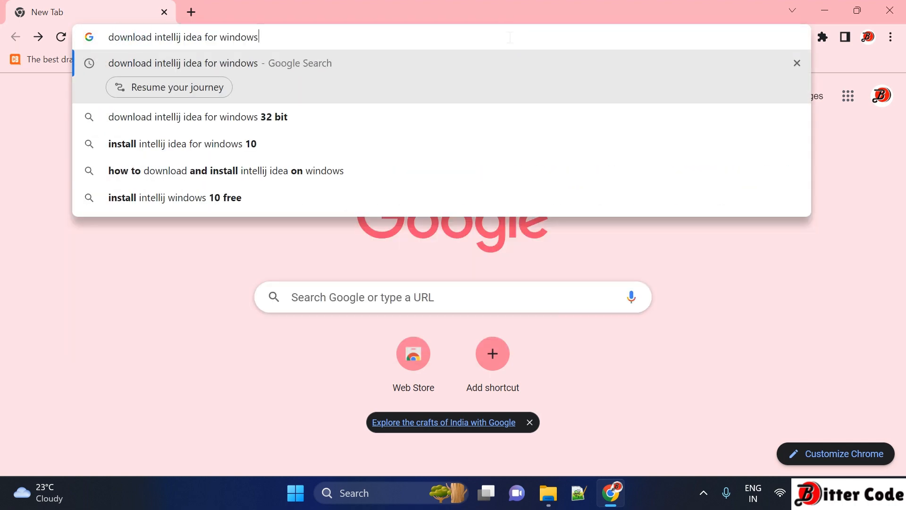
key("Return")
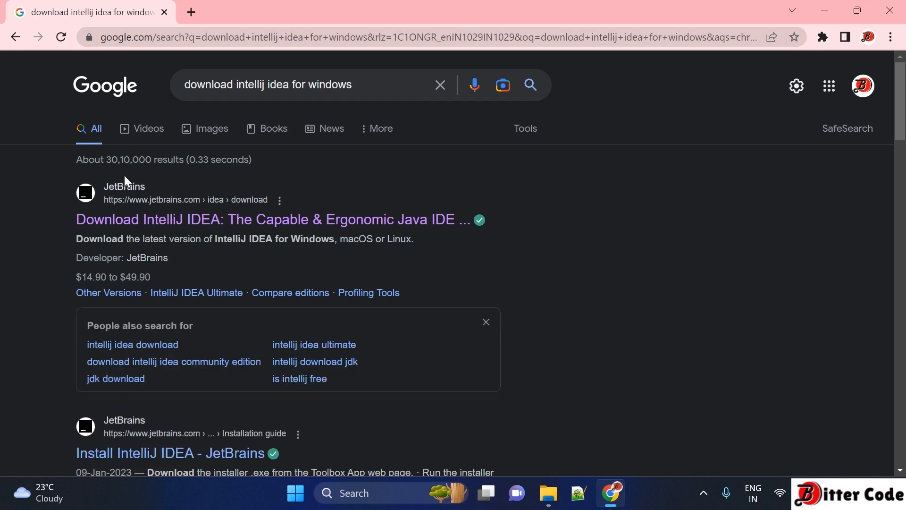
Open the JetBrains "Download IntelliJ IDEA" page from the search results.
left_click(125, 200)
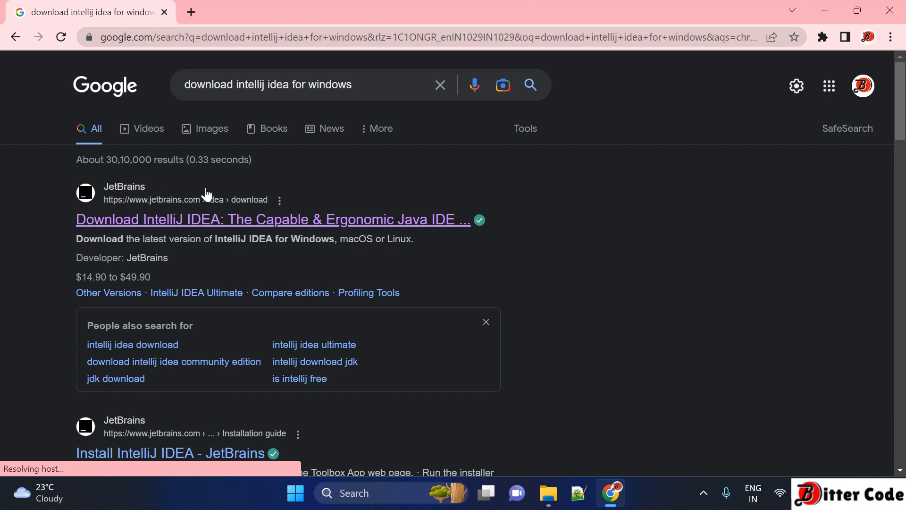
left_click(191, 218)
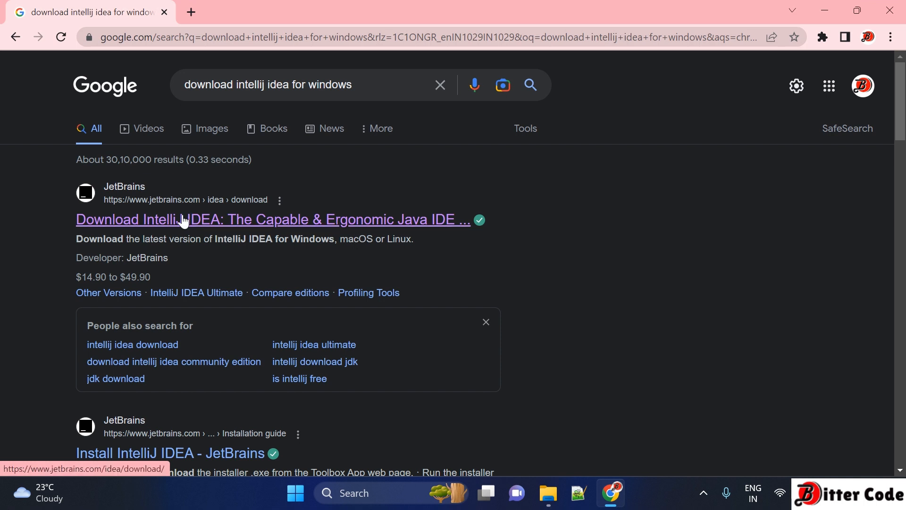
left_click(191, 217)
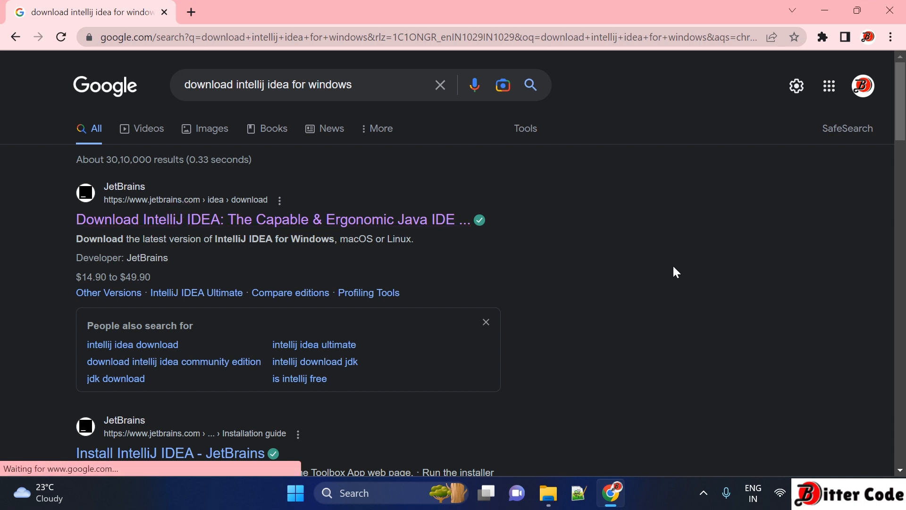
left_click(223, 225)
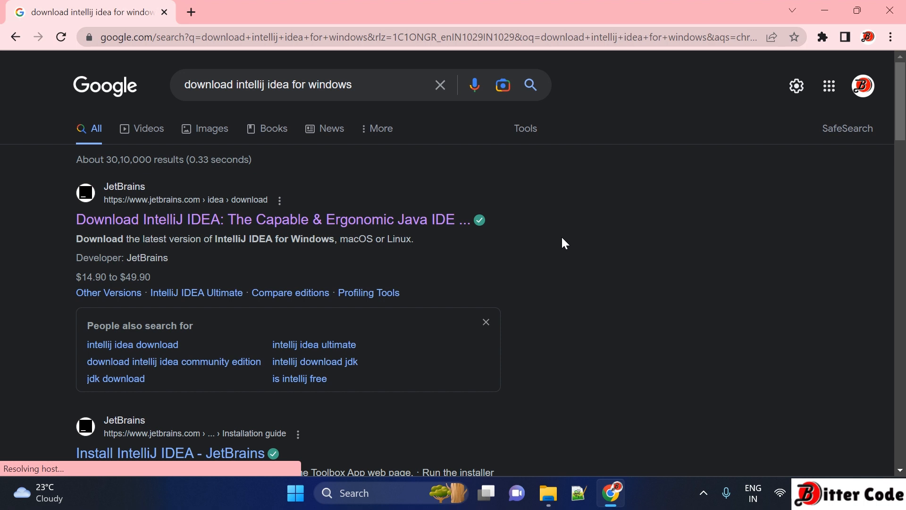
left_click(248, 221)
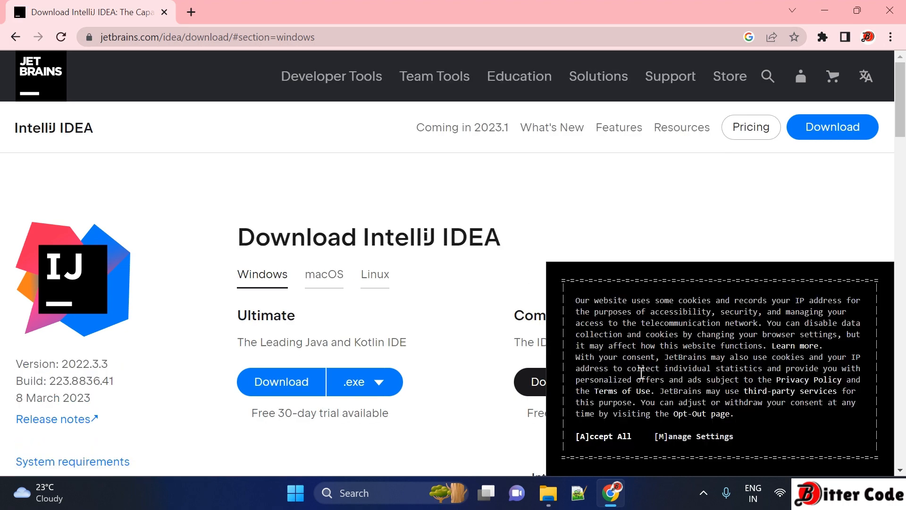
Accept all cookies on the JetBrains site and download the Windows .exe installer of IntelliJ IDEA Community Edition.
scroll(641, 373, "down", 1)
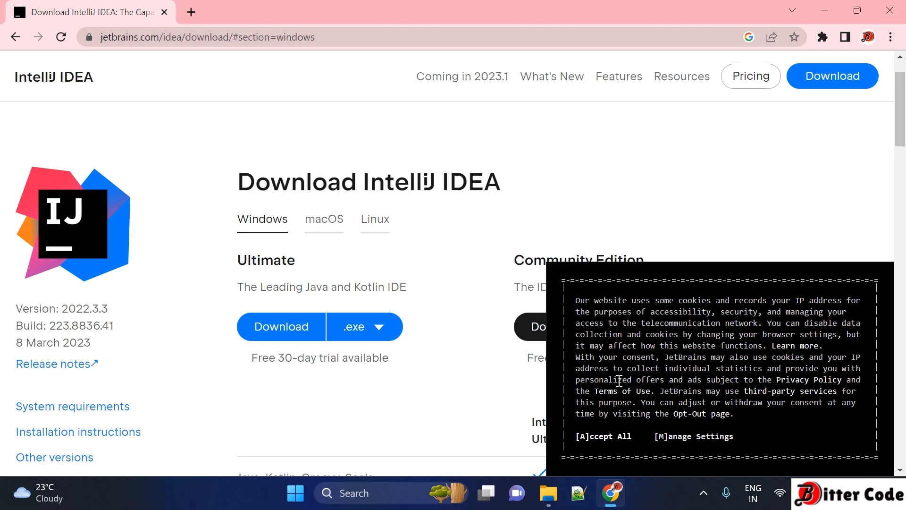
left_click(607, 436)
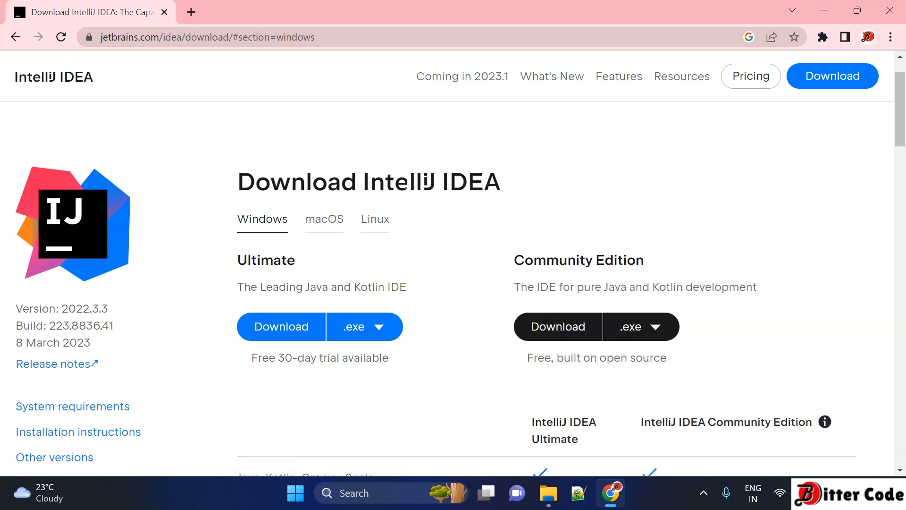
left_click_drag(365, 181, 503, 179)
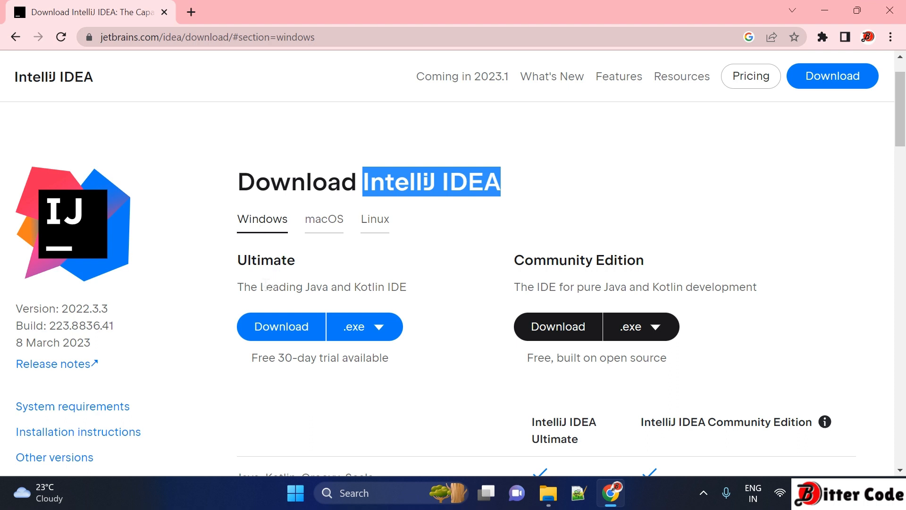
left_click_drag(266, 285, 407, 289)
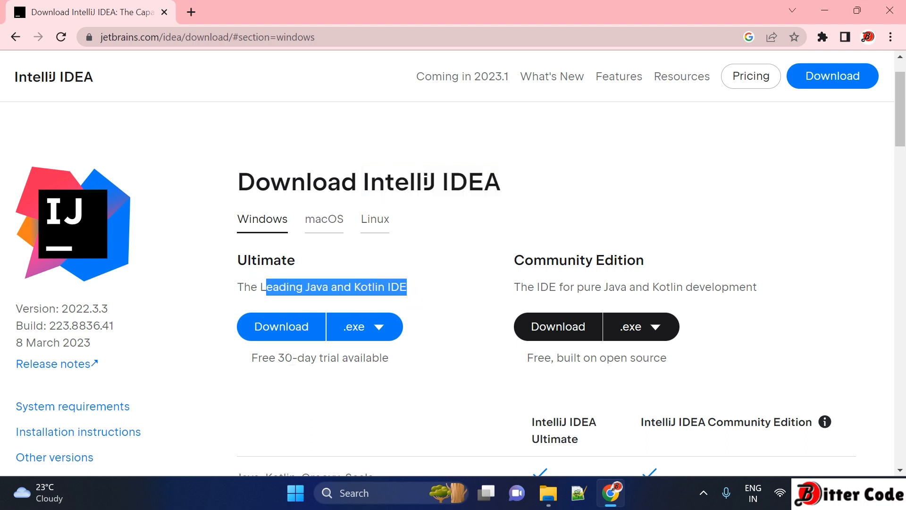
left_click_drag(289, 357, 391, 360)
left_click(392, 364)
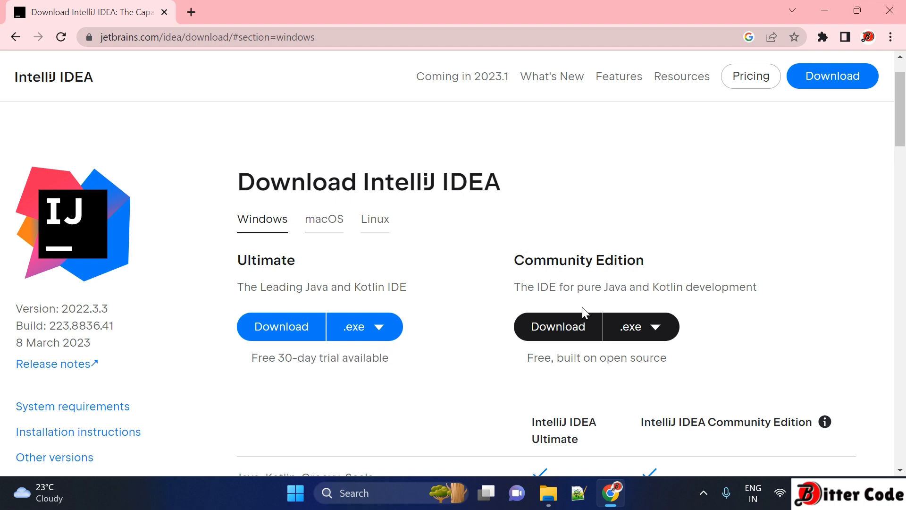
left_click(556, 329)
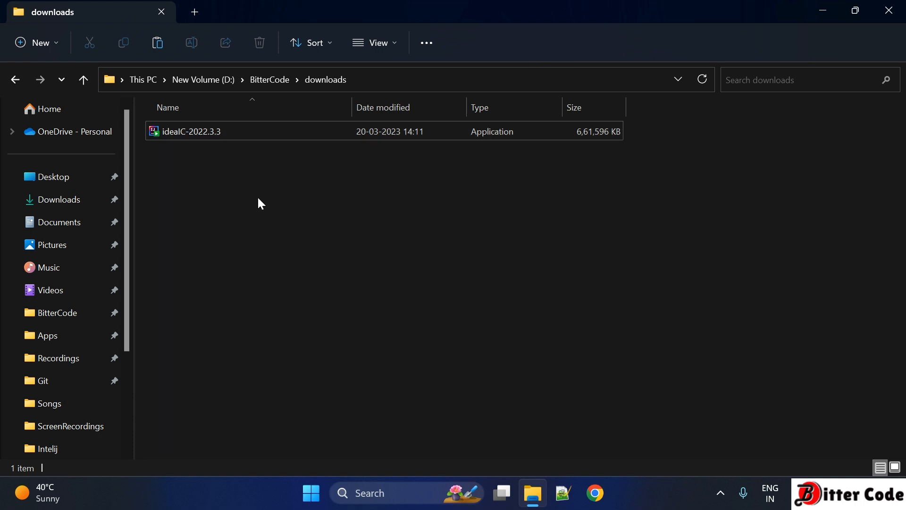
Run the downloaded ideaIC-2022.3.3 installer from the BitterCode downloads folder and proceed past the setup's welcome page.
double_click(206, 134)
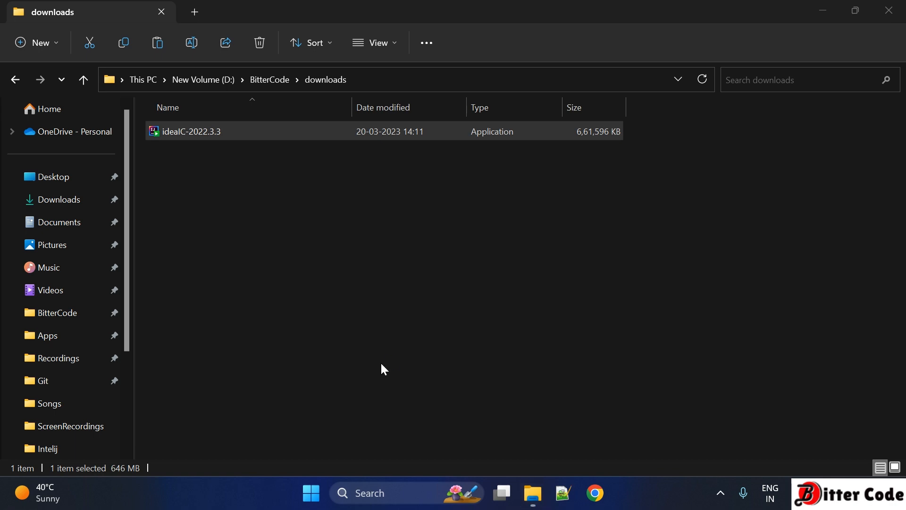
left_click(819, 4)
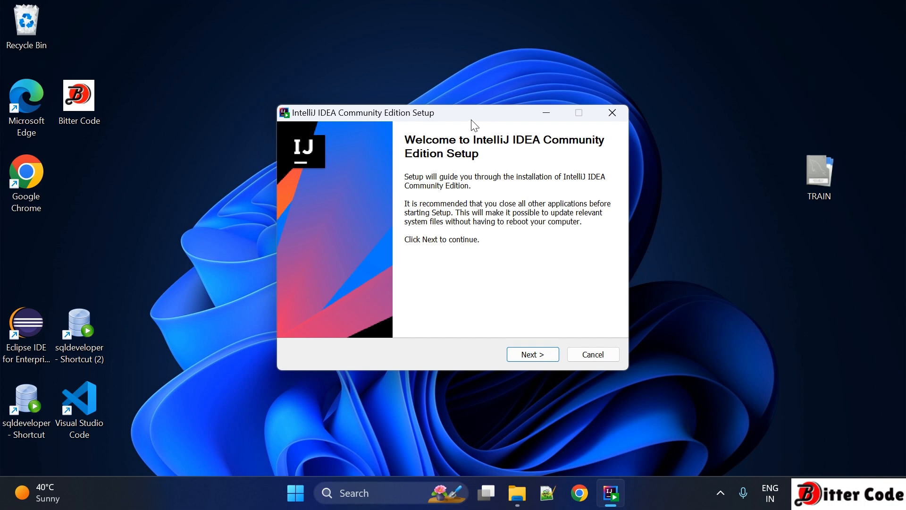
left_click_drag(472, 119, 471, 94)
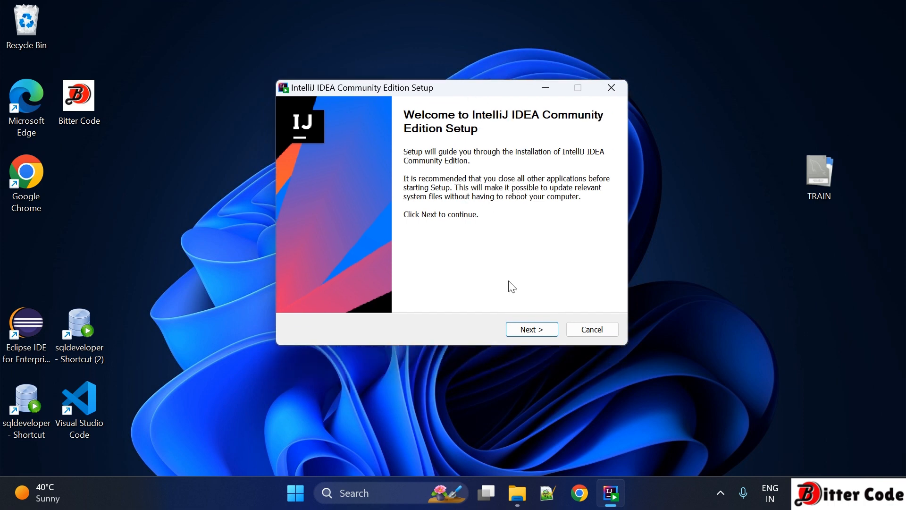
left_click(542, 326)
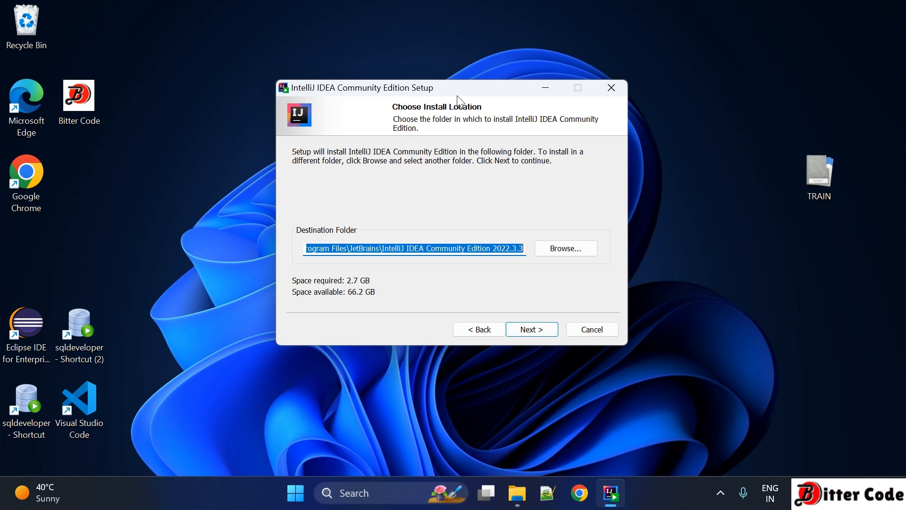
Accept the default destination folder, Program Files\JetBrains\IntelliJ IDEA Community Edition 2022.3.3, and continue the setup.
left_click_drag(450, 93, 462, 79)
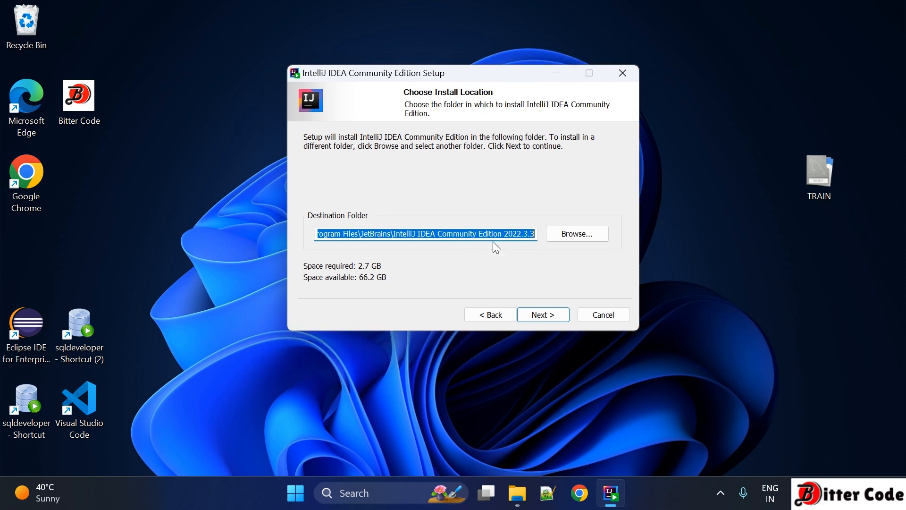
left_click(451, 234)
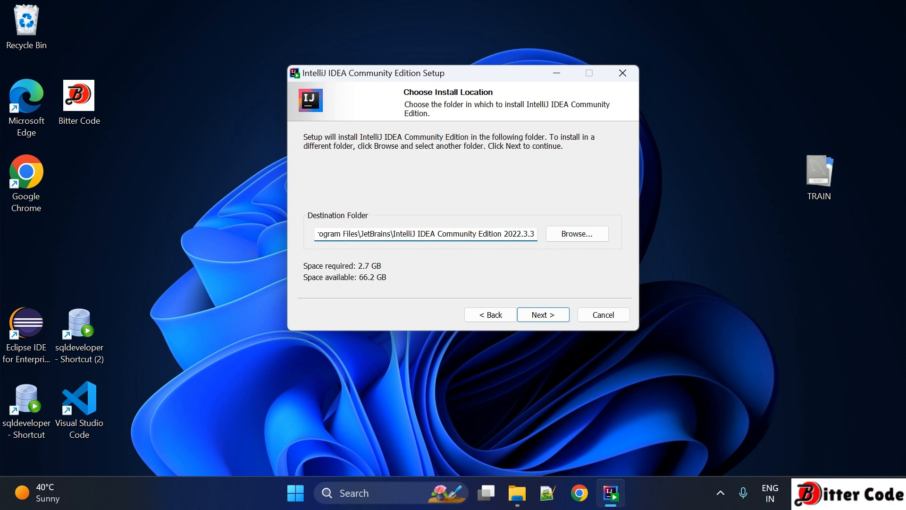
left_click(548, 316)
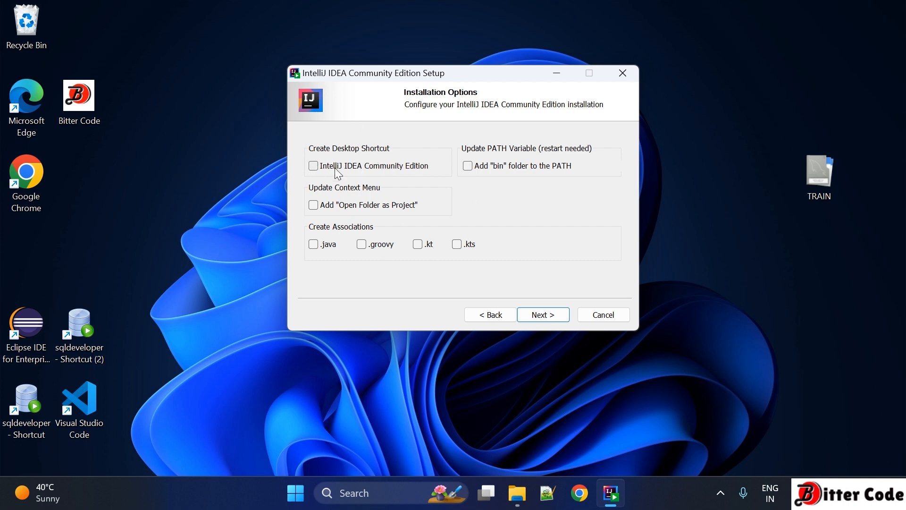
Enable the desktop shortcut, "Open Folder as Project", .java association and "bin" folder in PATH installation options, and continue.
left_click(313, 166)
left_click(313, 206)
left_click(313, 245)
left_click(469, 166)
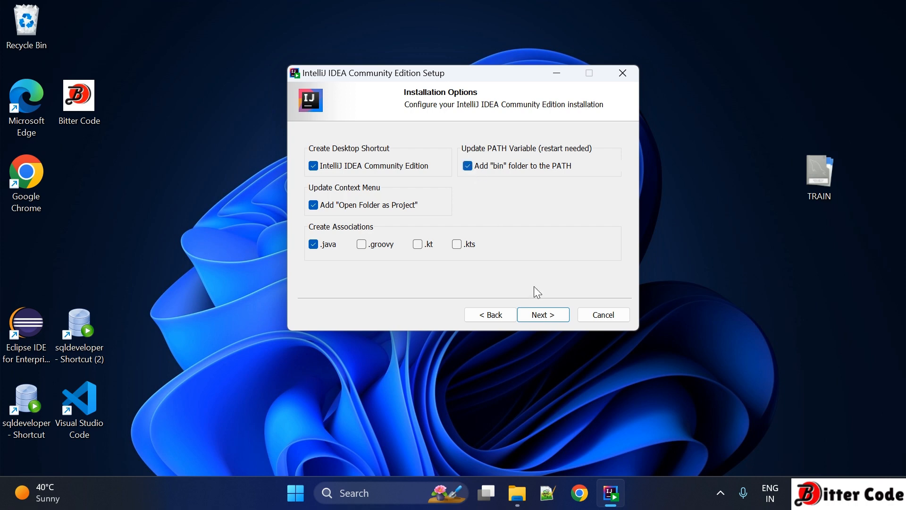
left_click(542, 315)
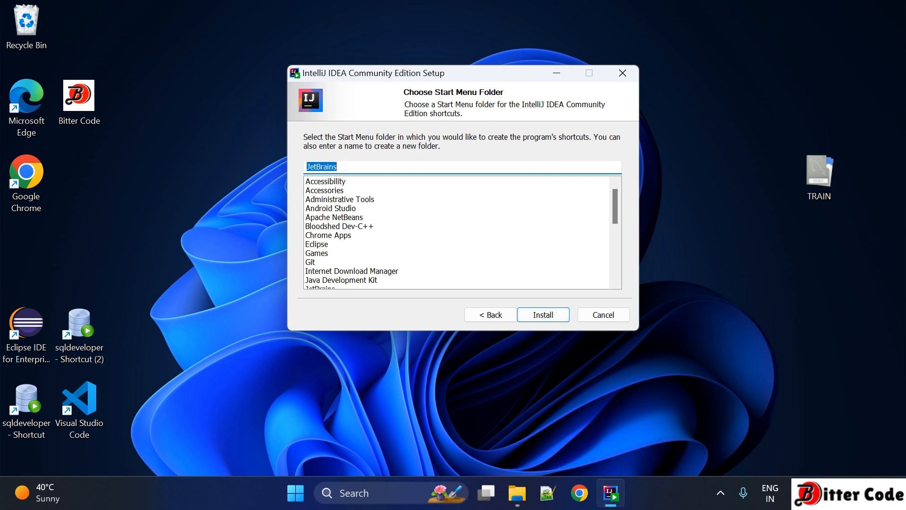
Install IntelliJ IDEA with JetBrains as the Start Menu folder and finish the setup with the Reboot now option.
left_click(343, 165)
left_click(543, 315)
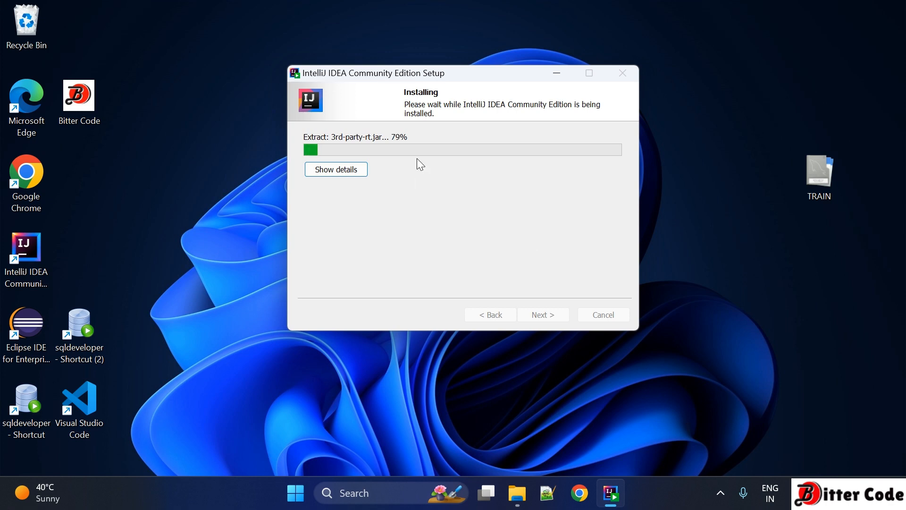
left_click(348, 174)
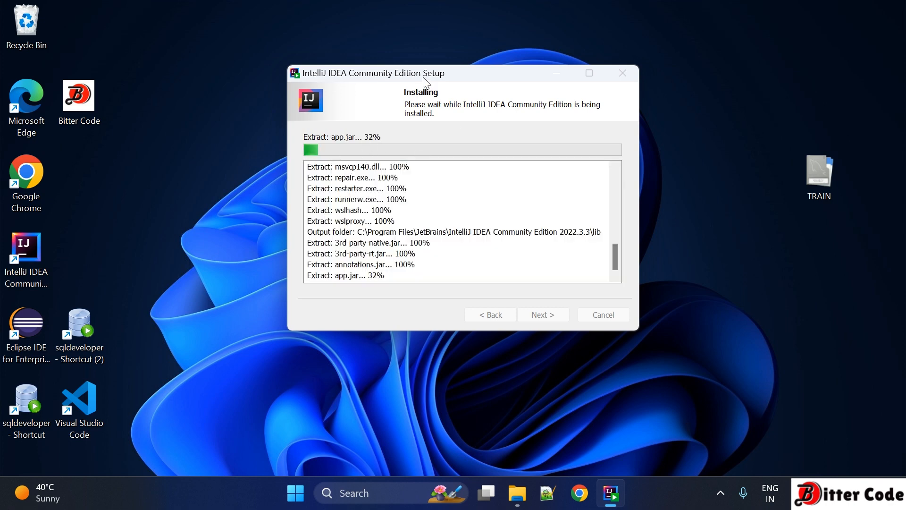
left_click_drag(422, 76, 389, 71)
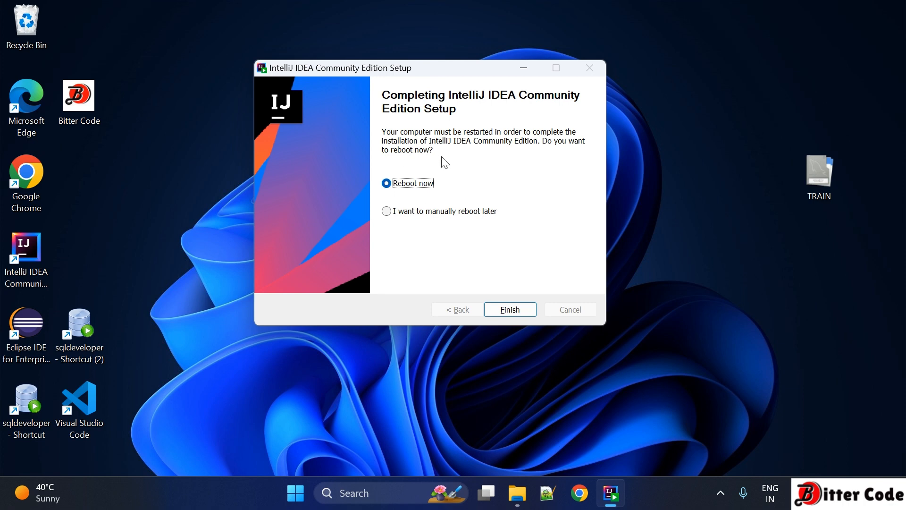
left_click(514, 310)
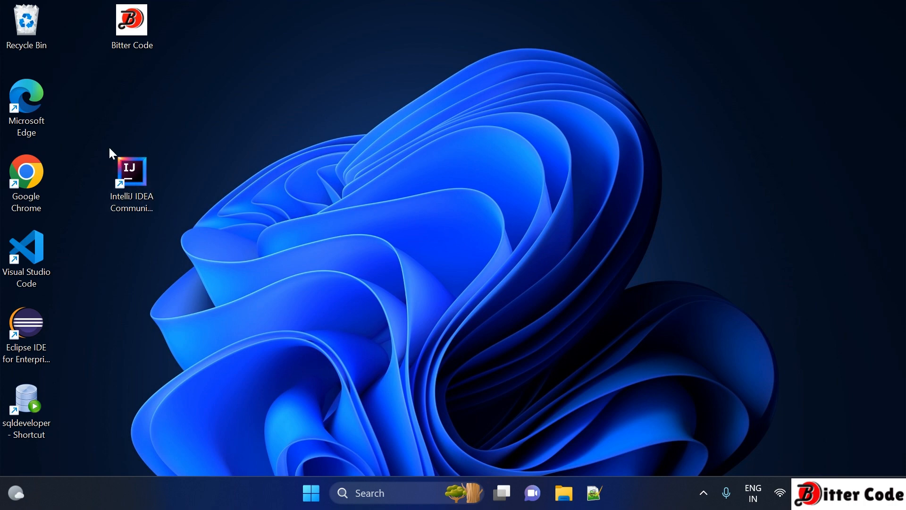
Launch IntelliJ IDEA Community Edition 2022.3.3 from the Windows list of all apps.
left_click(312, 490)
left_click(601, 117)
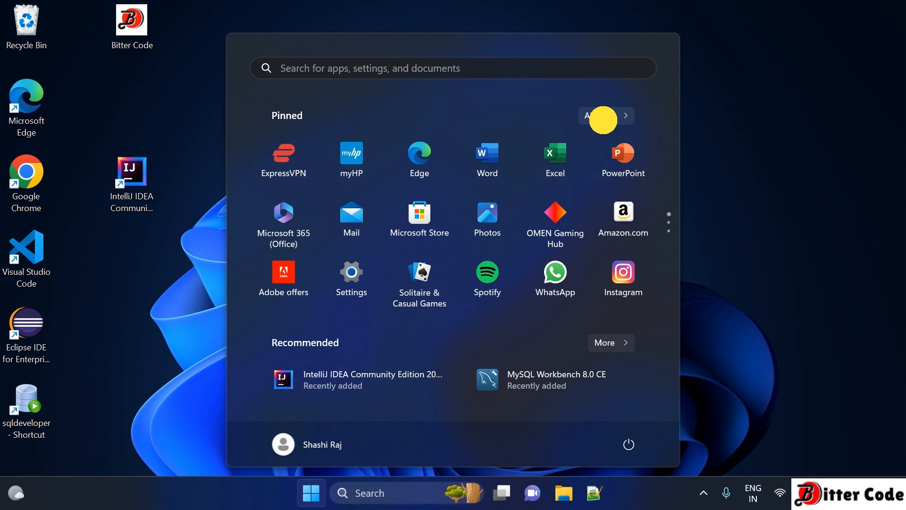
scroll(415, 304, "down", 5)
scroll(417, 309, "down", 15)
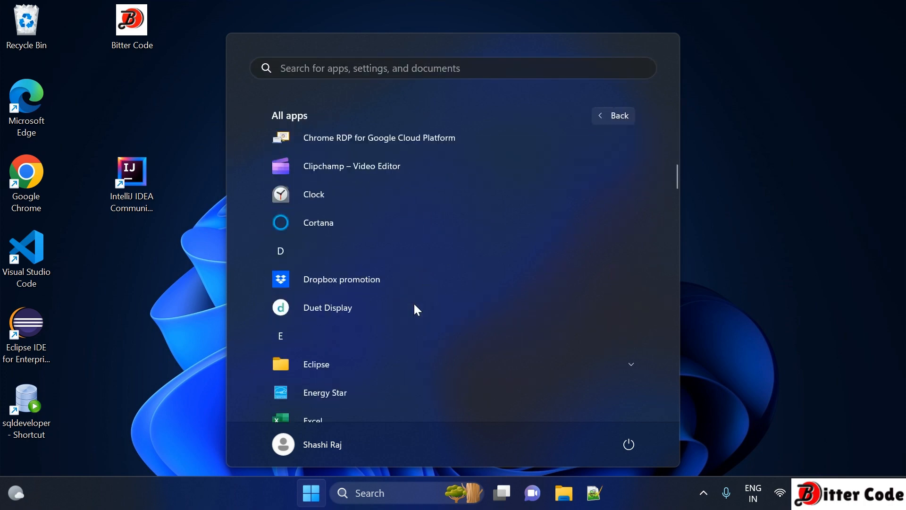
scroll(417, 309, "up", 3)
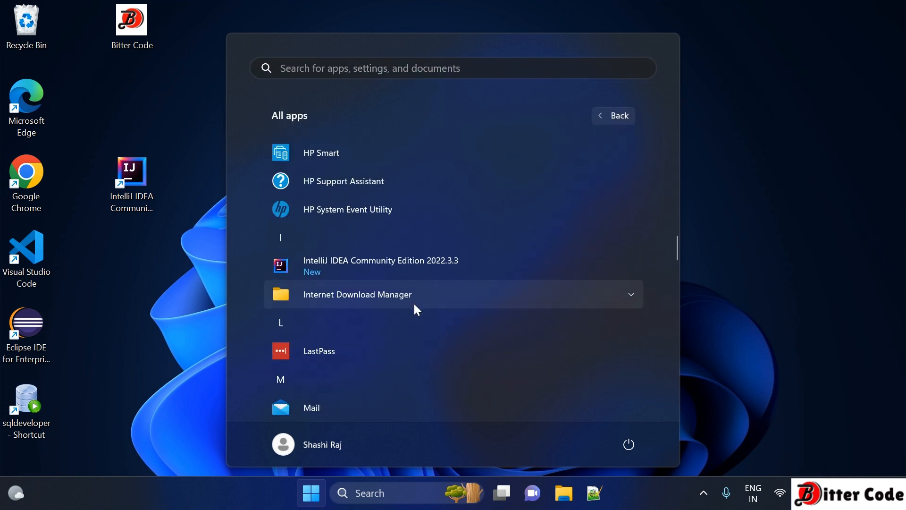
left_click(348, 268)
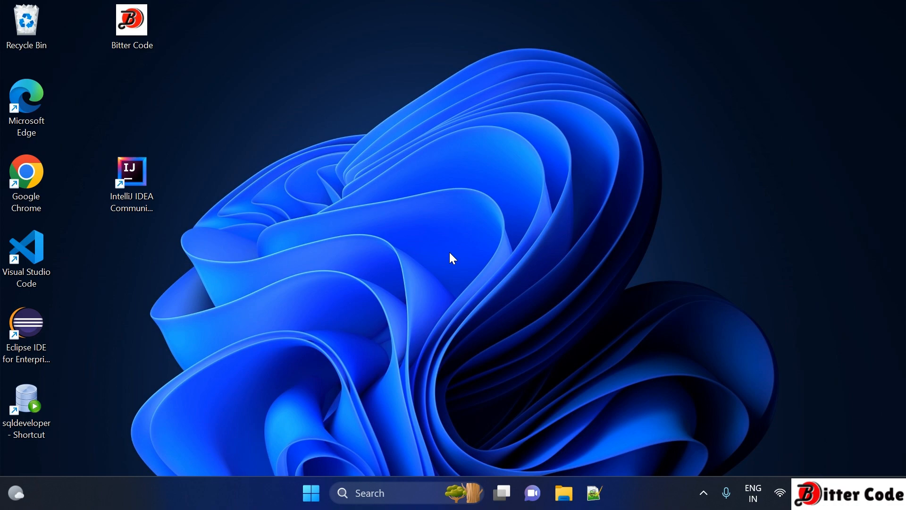
Read through the JetBrains Community Edition terms, accept the User Agreement and continue.
scroll(369, 226, "down", 5)
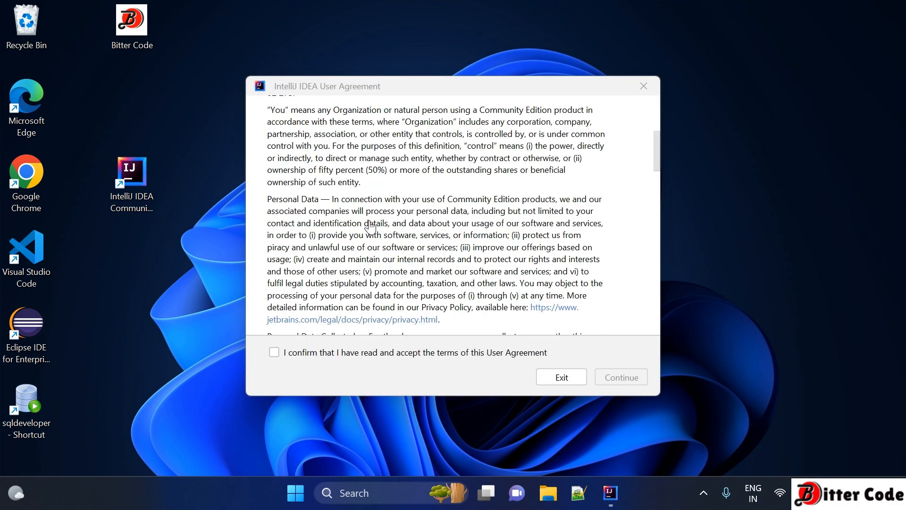
scroll(369, 226, "up", 5)
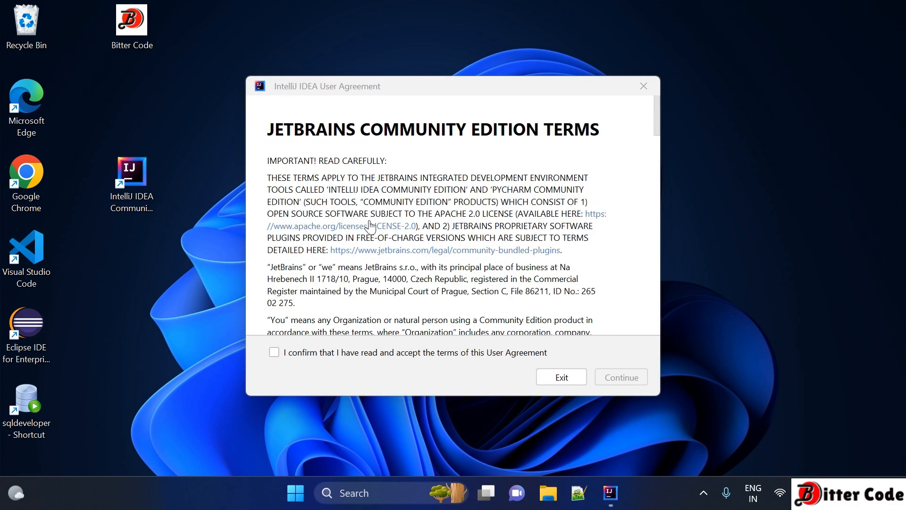
scroll(370, 226, "down", 5)
scroll(369, 227, "up", 3)
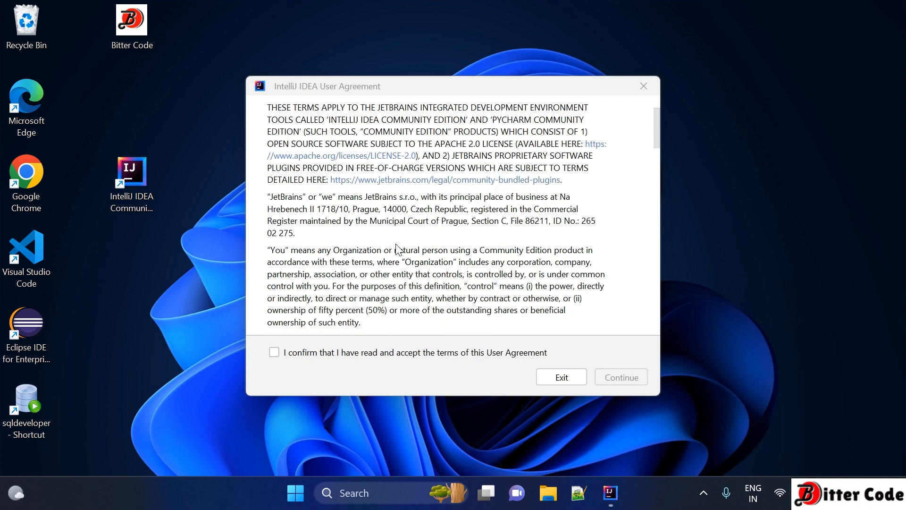
scroll(398, 248, "up", 2)
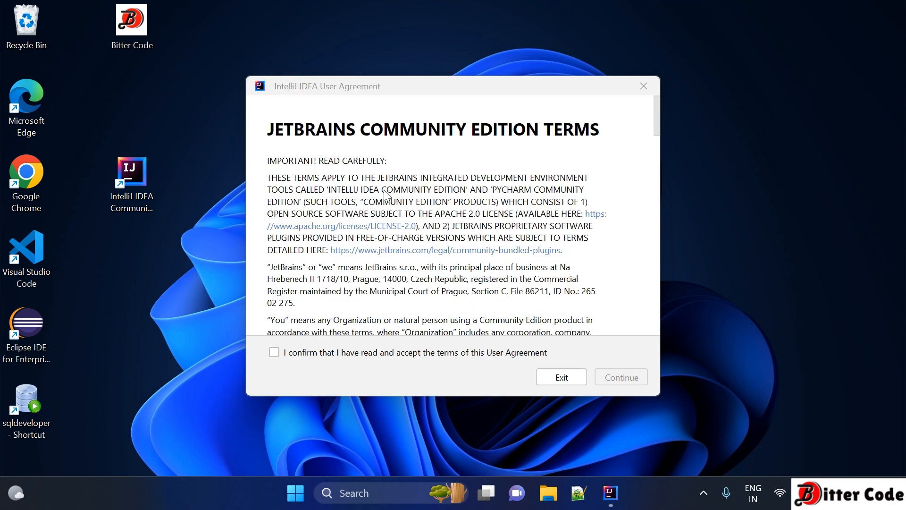
scroll(384, 191, "down", 7)
scroll(385, 194, "down", 5)
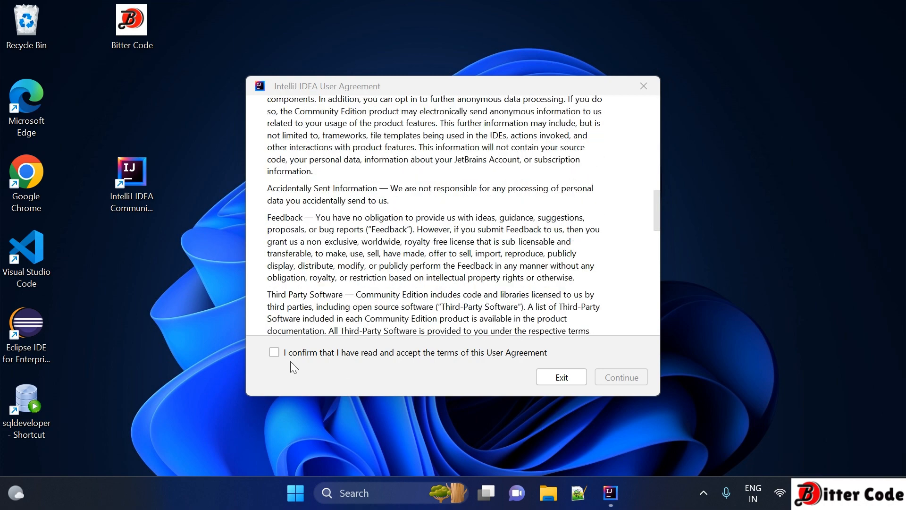
left_click(276, 353)
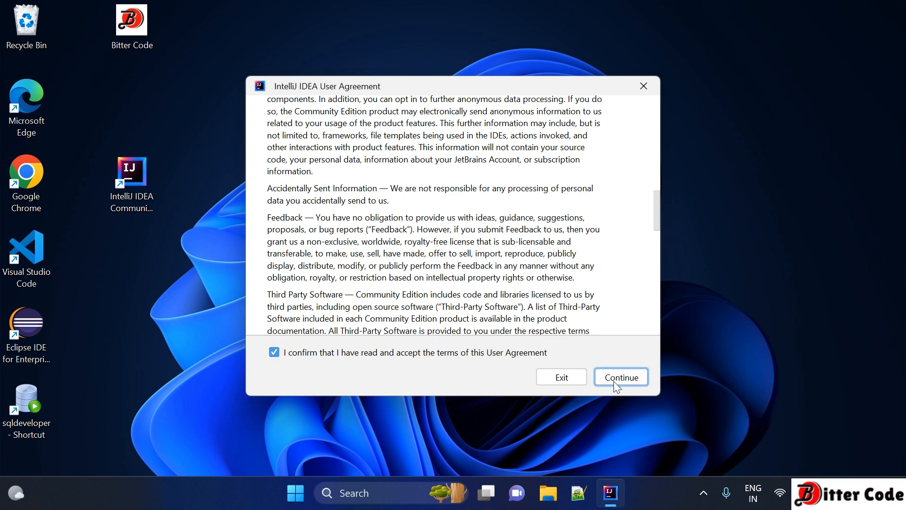
left_click(616, 383)
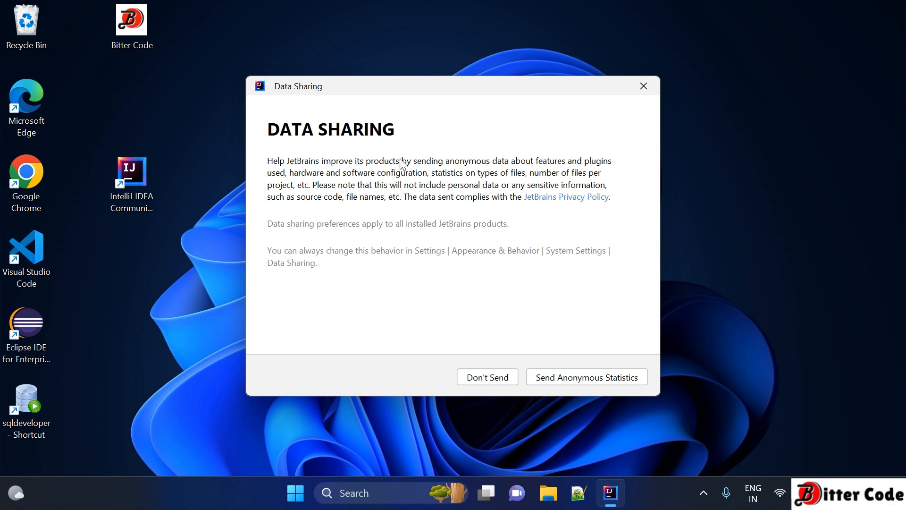
Read the Data Sharing notice and decline to send anonymous statistics.
left_click_drag(400, 161, 477, 188)
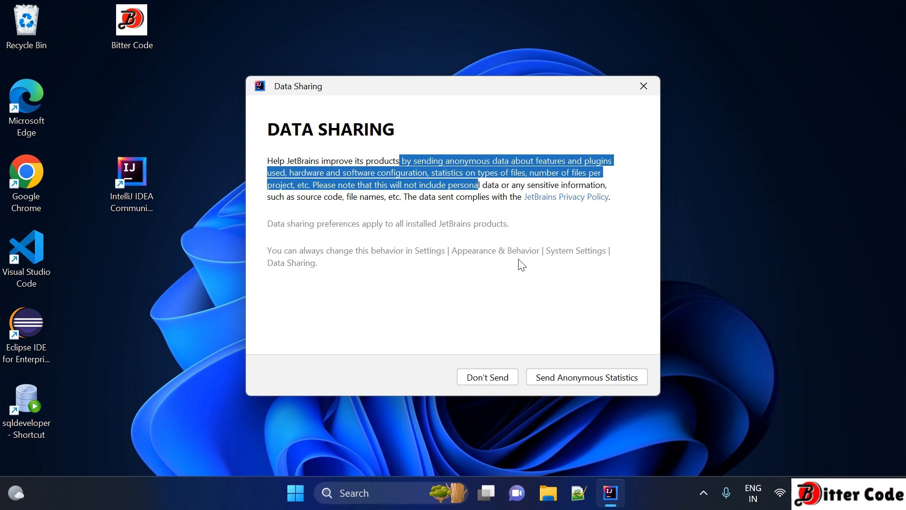
left_click(523, 279)
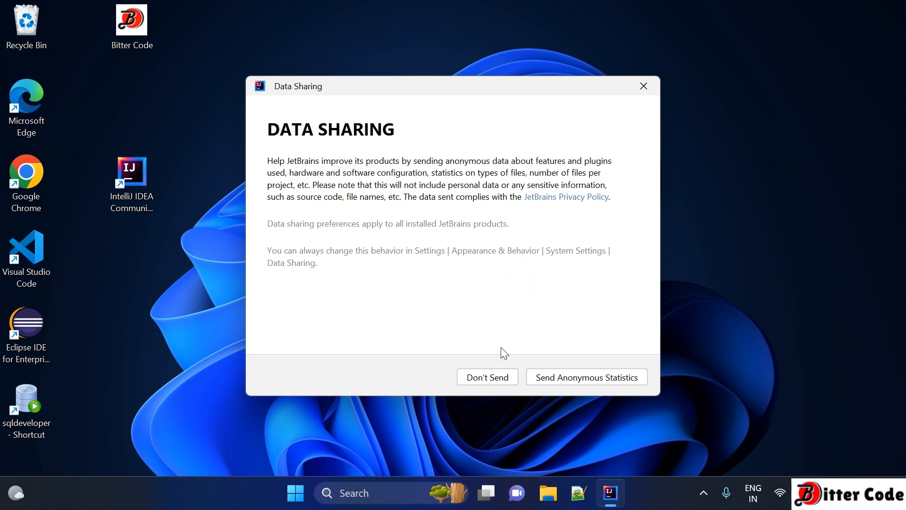
left_click(488, 377)
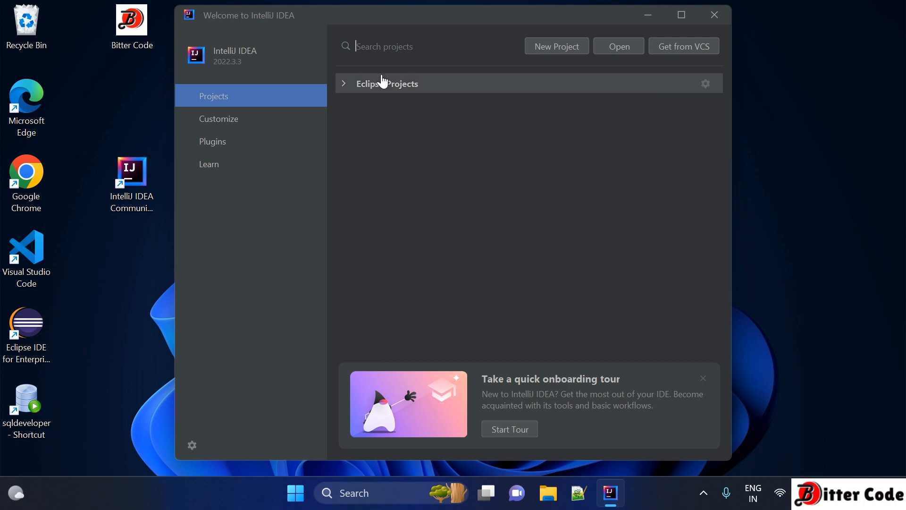
Examine the existing projects in the Eclipse Projects group of the welcome window, and collapse the group again.
left_click(349, 83)
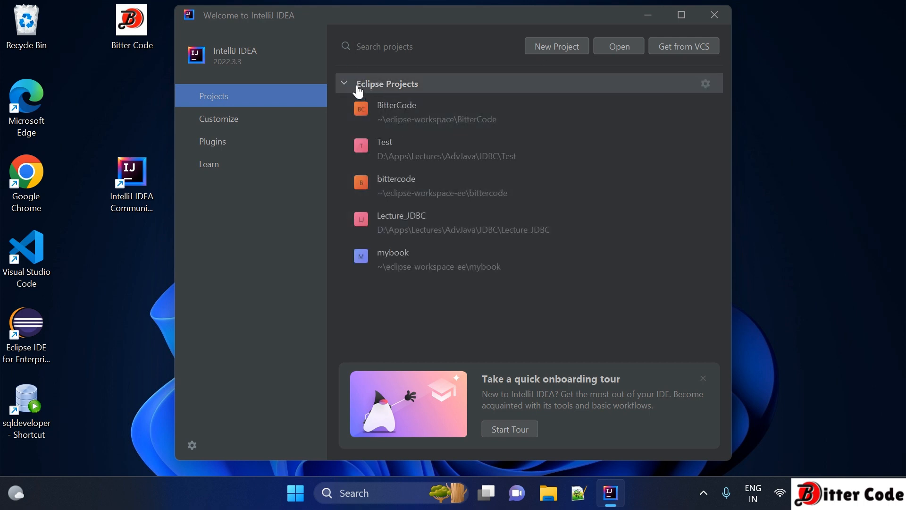
left_click(358, 88)
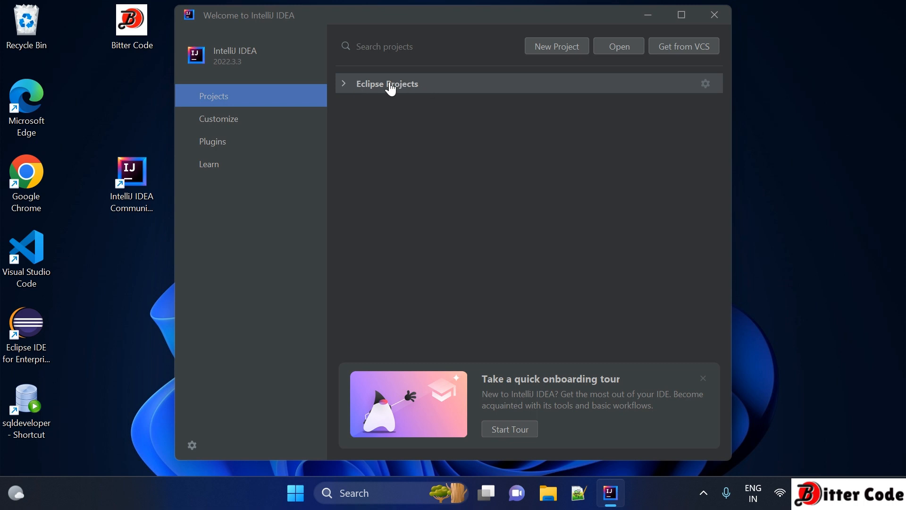
left_click(372, 84)
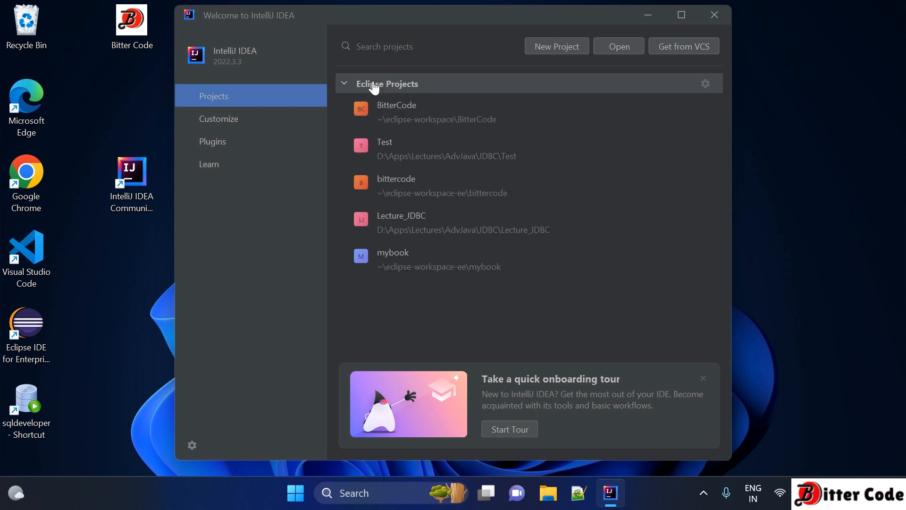
left_click(372, 85)
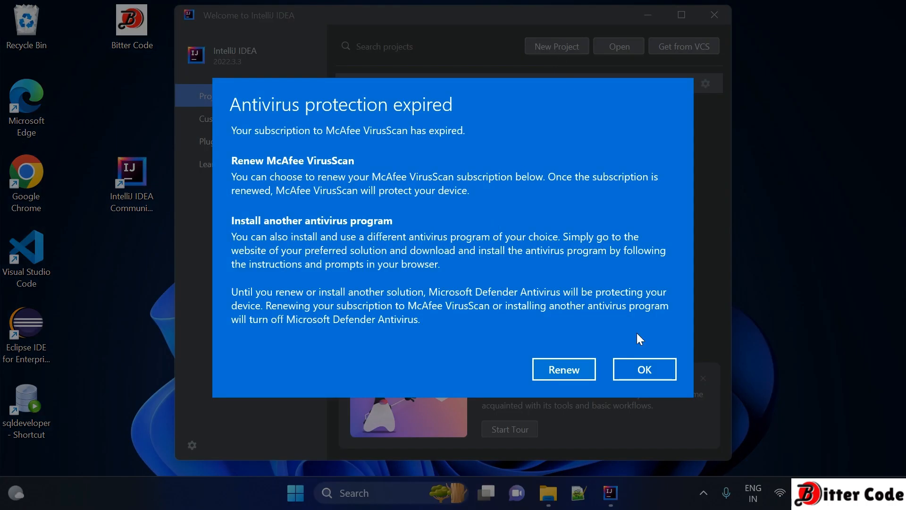
Dismiss the antivirus expiry notice and start a new project named BitterCode.
left_click(646, 366)
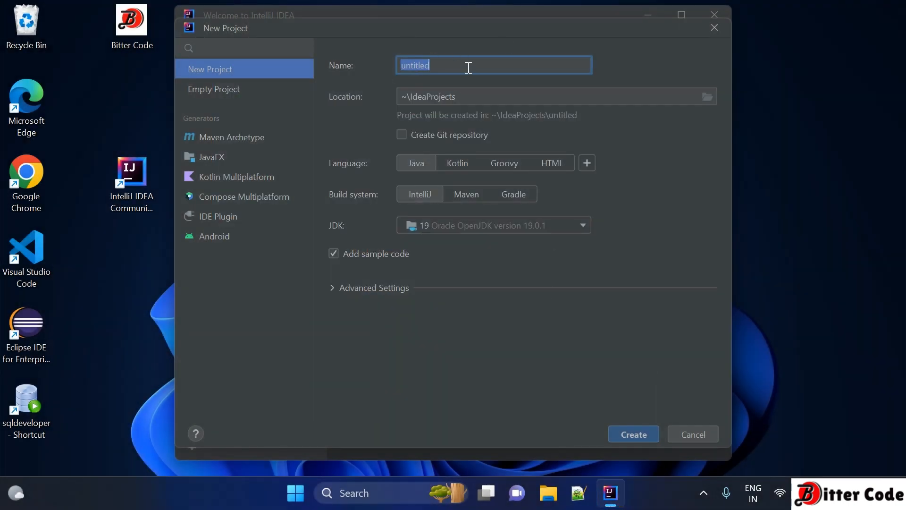
type("bittercode")
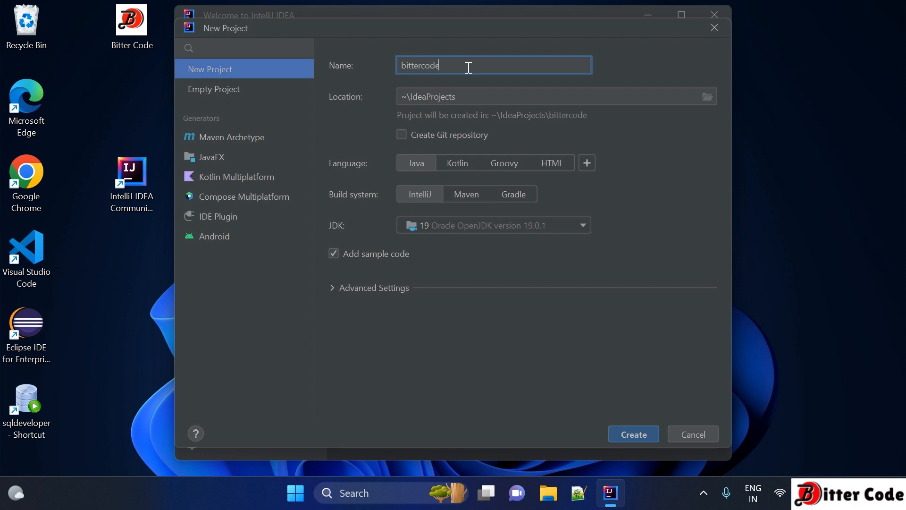
key("BackSpace")
key("BackSpace")
key("BackSpace")
key("BackSpace")
key("BackSpace")
key("BackSpace")
key("BackSpace")
key("BackSpace")
key("BackSpace")
type("BitterCod")
Examine the JDK choices for the new project, including the options to download or add a JDK.
left_click(512, 231)
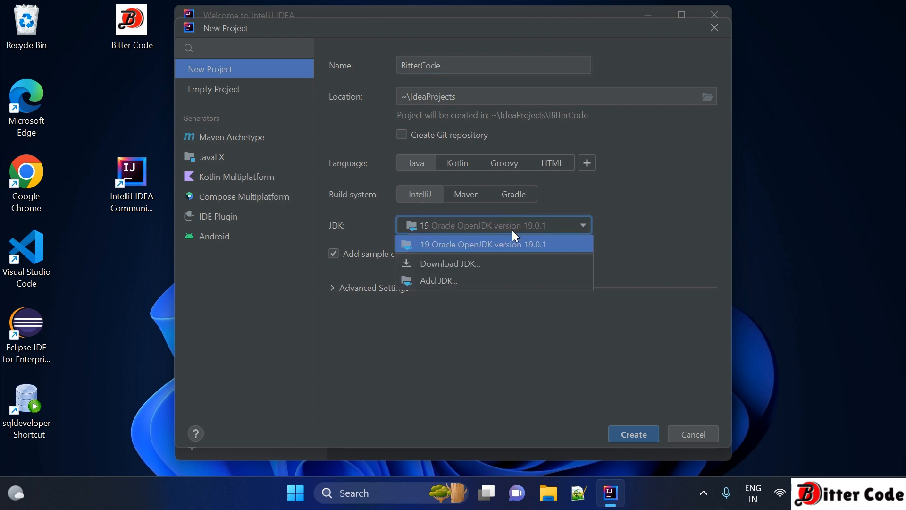
left_click(511, 230)
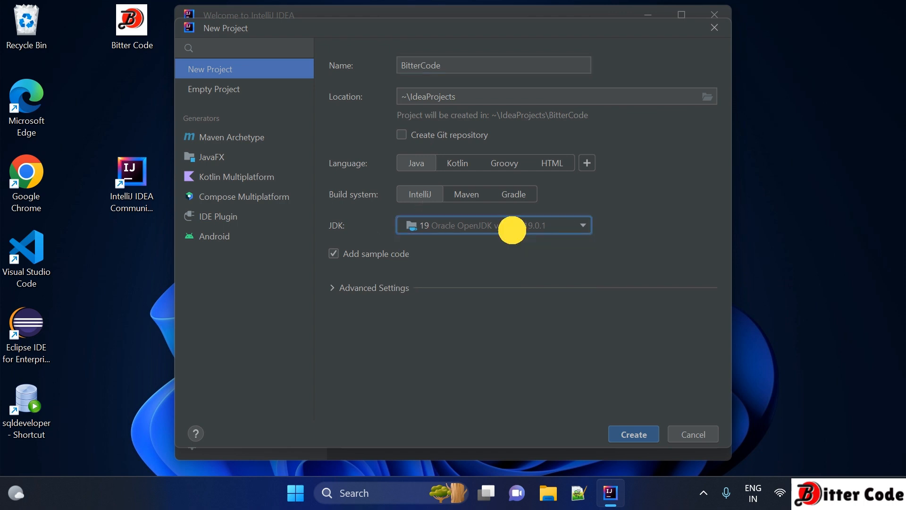
left_click(573, 225)
left_click(573, 226)
left_click(570, 228)
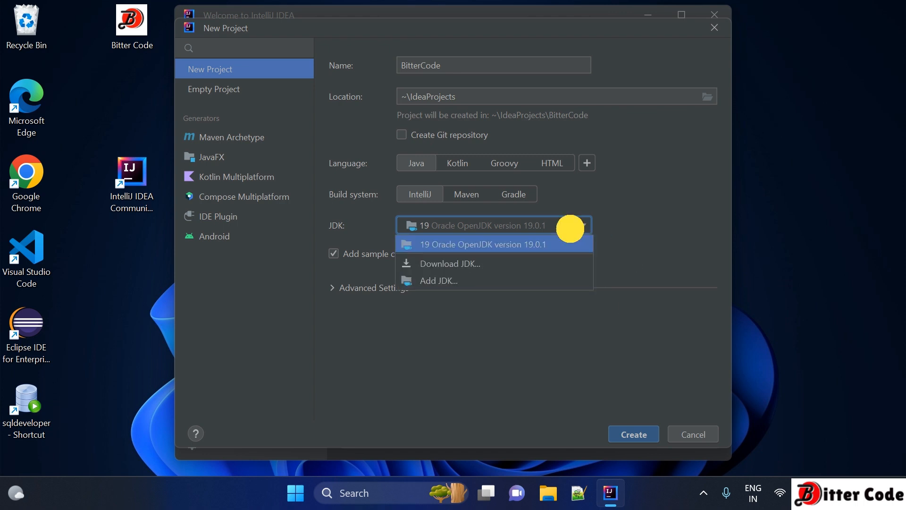
left_click(570, 227)
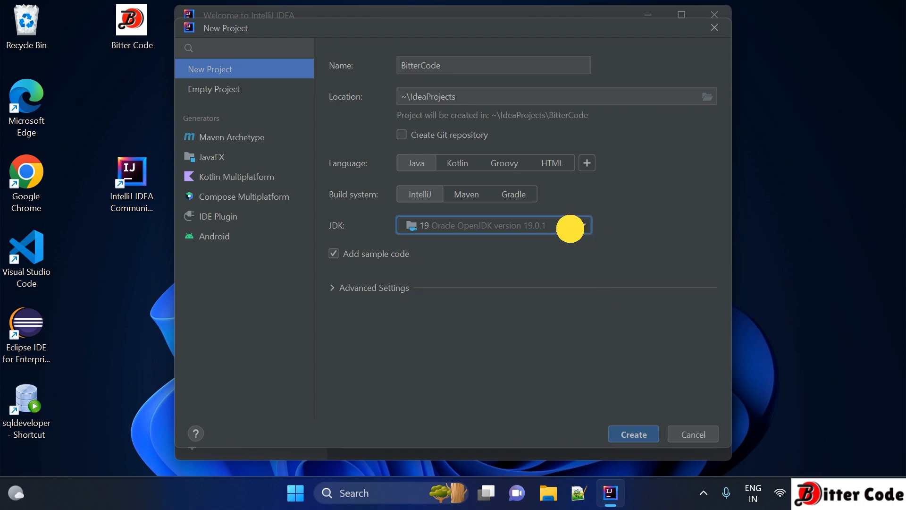
left_click(468, 225)
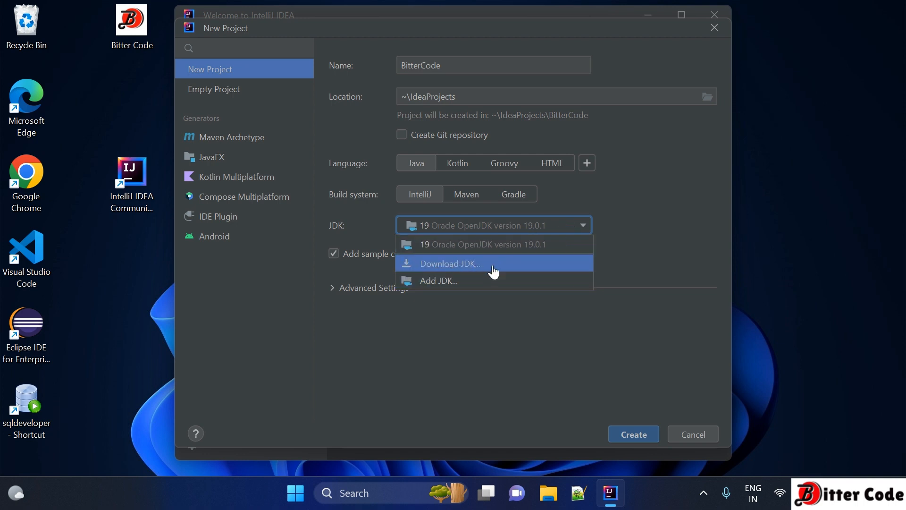
left_click(644, 254)
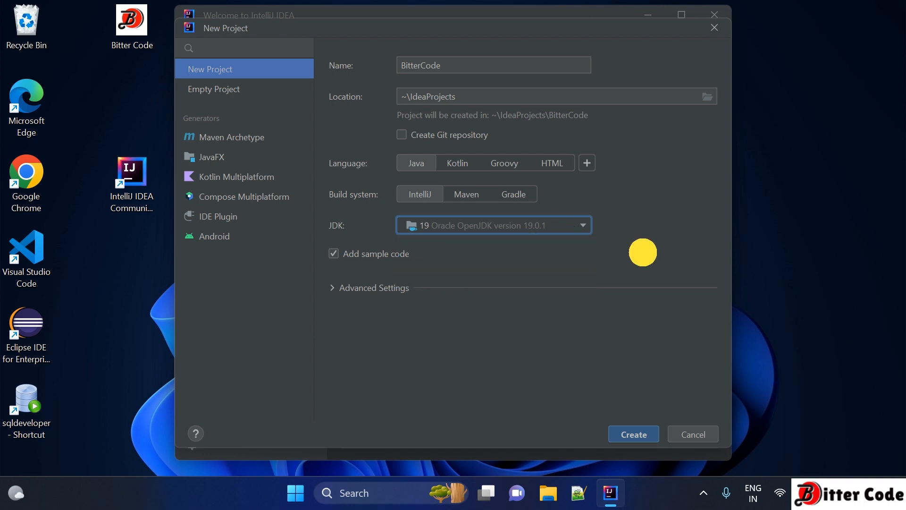
left_click(520, 233)
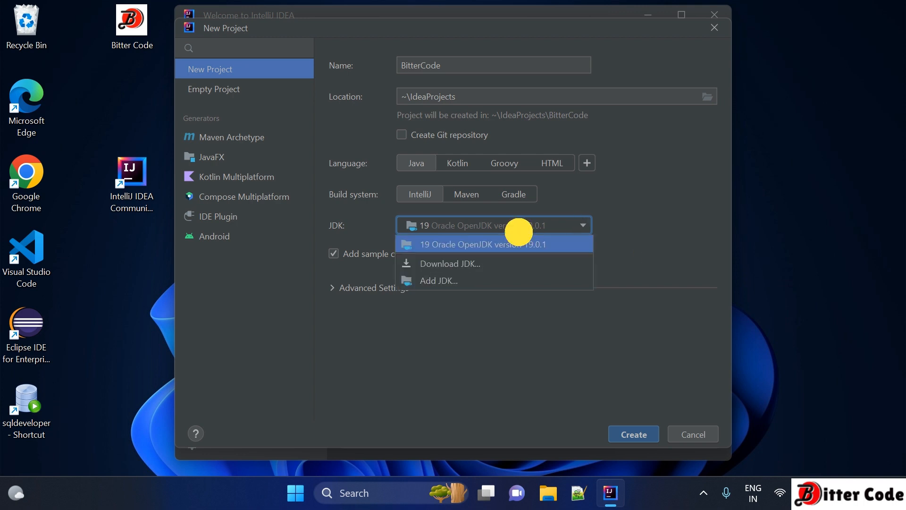
left_click(513, 231)
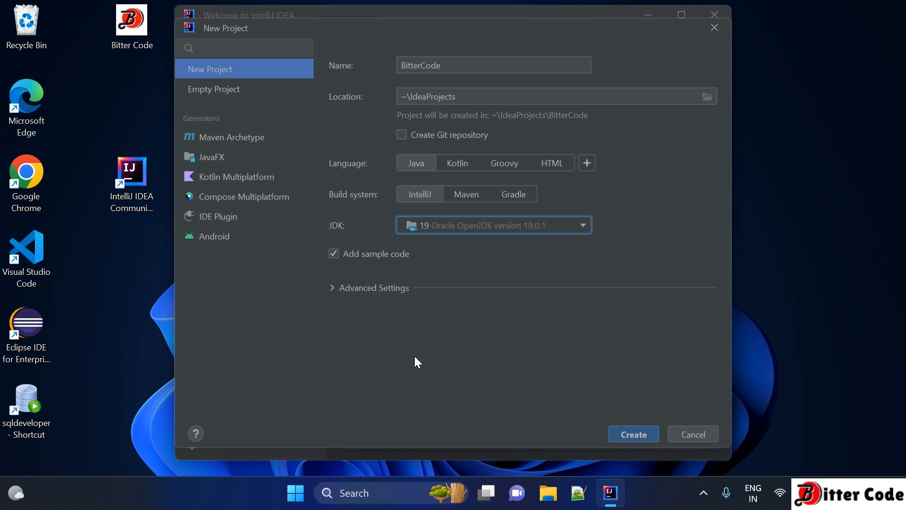
Create the BitterCode Java project with the IntelliJ build system, JDK 19 and sample code, and open its Main class.
left_click(633, 435)
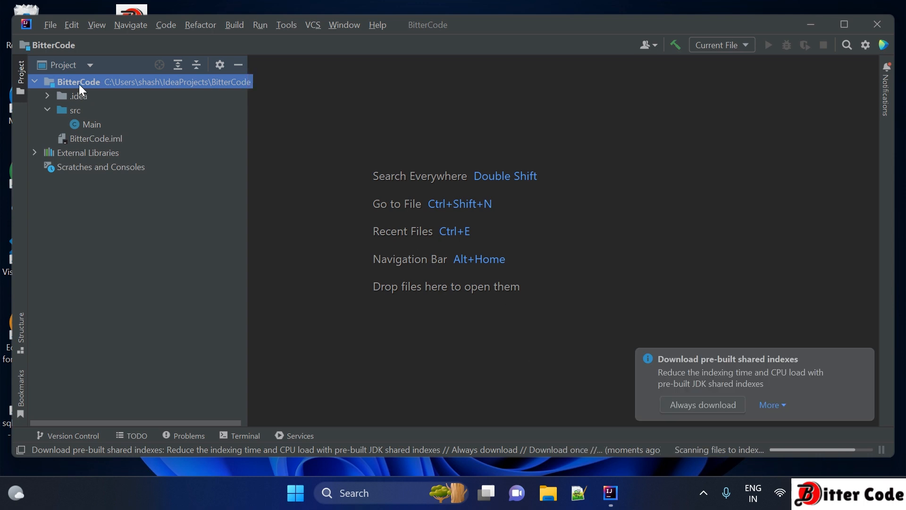
double_click(90, 125)
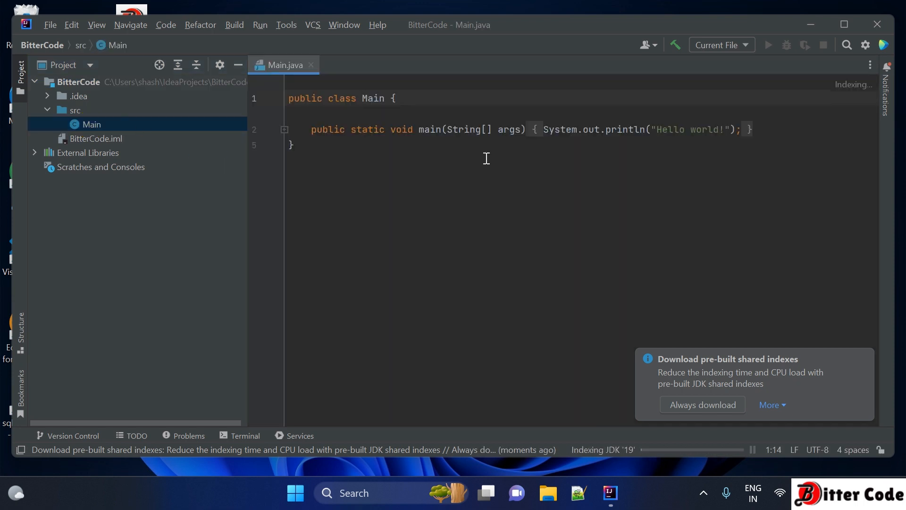
Expand the folded main method in Main.java and insert an empty line above its println statement.
left_click(485, 157)
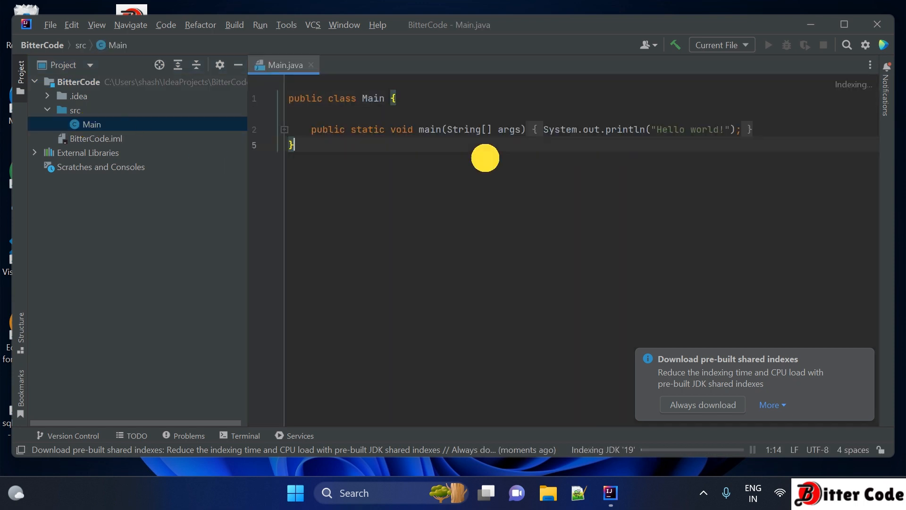
left_click(542, 128)
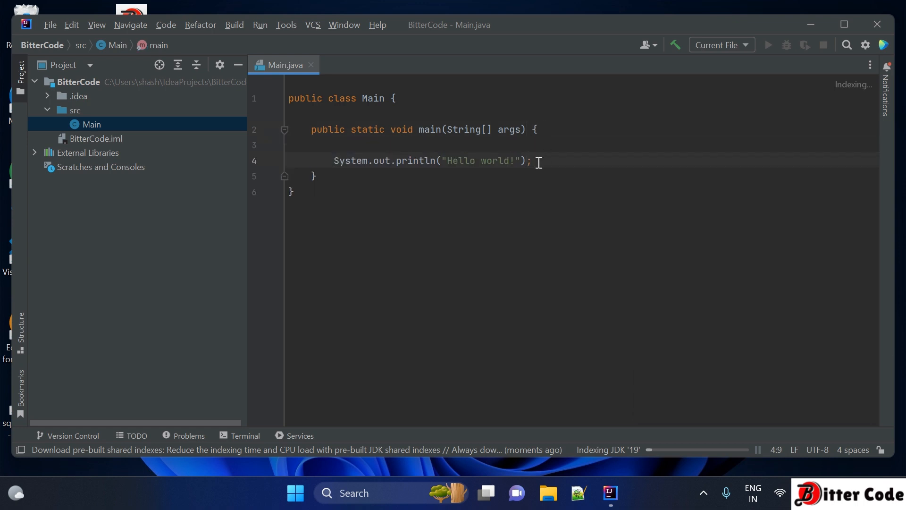
left_click(561, 162)
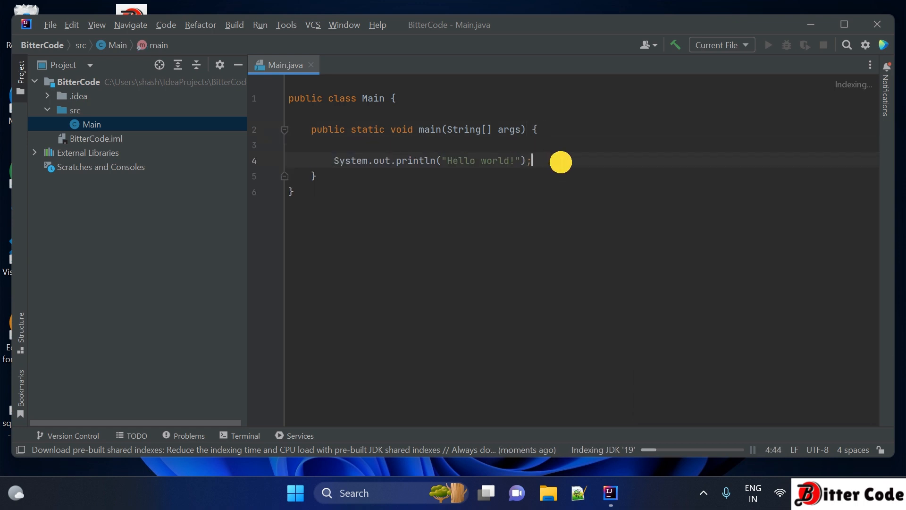
left_click(515, 250)
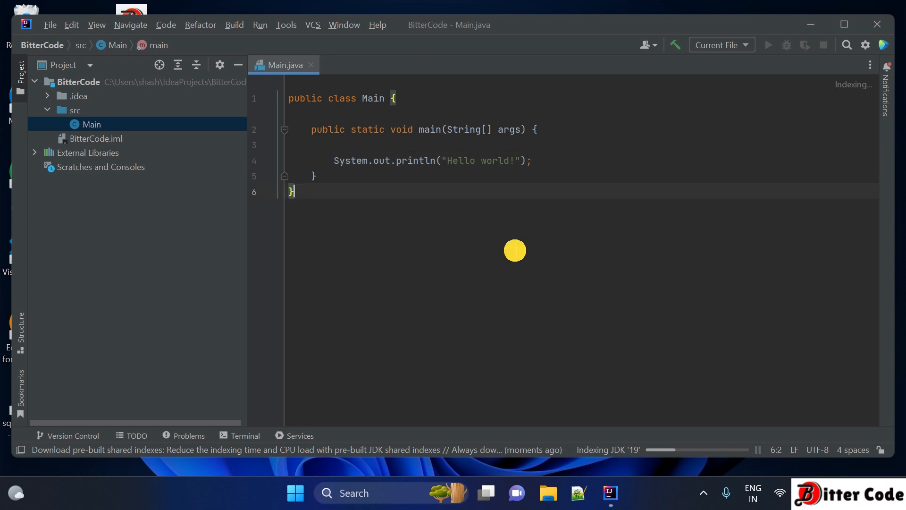
left_click(597, 148)
right_click(598, 149)
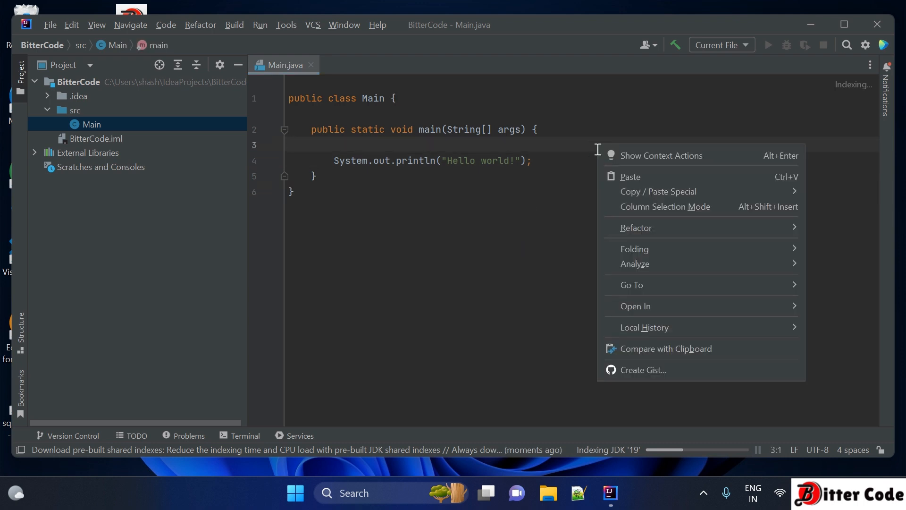
left_click(477, 228)
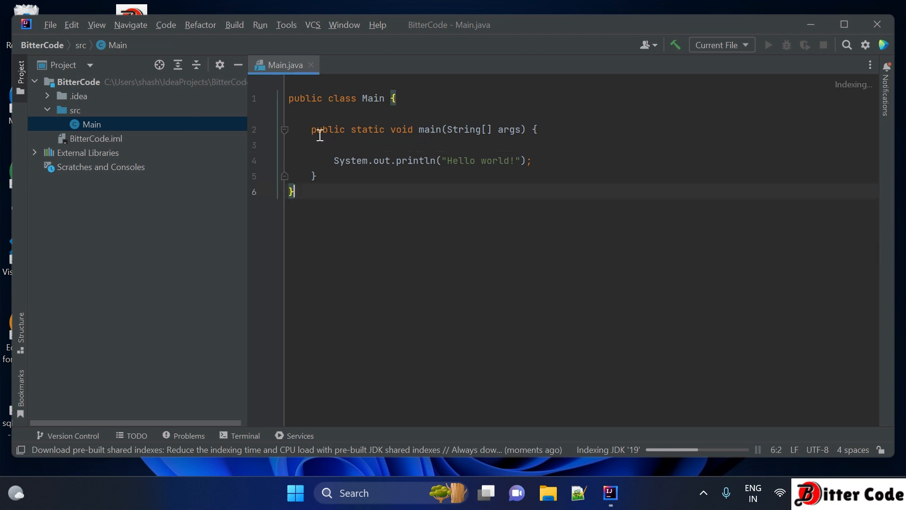
left_click(97, 81)
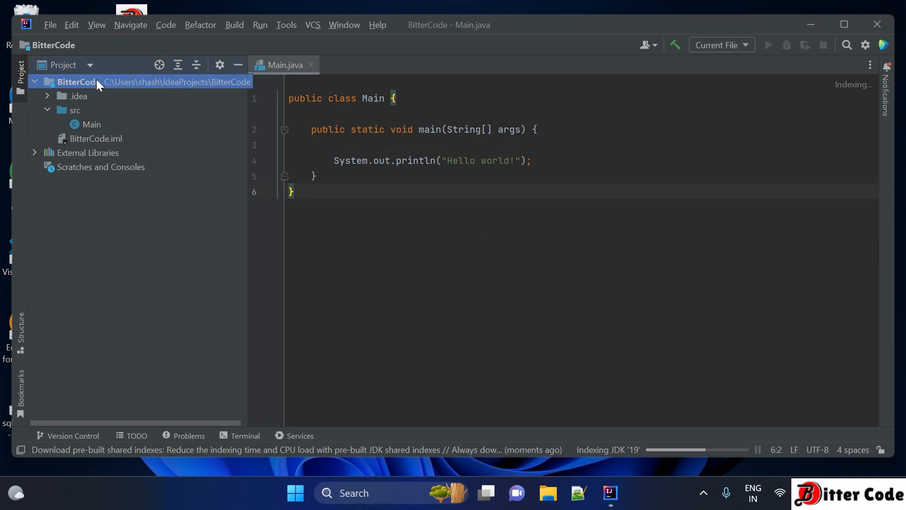
right_click(98, 81)
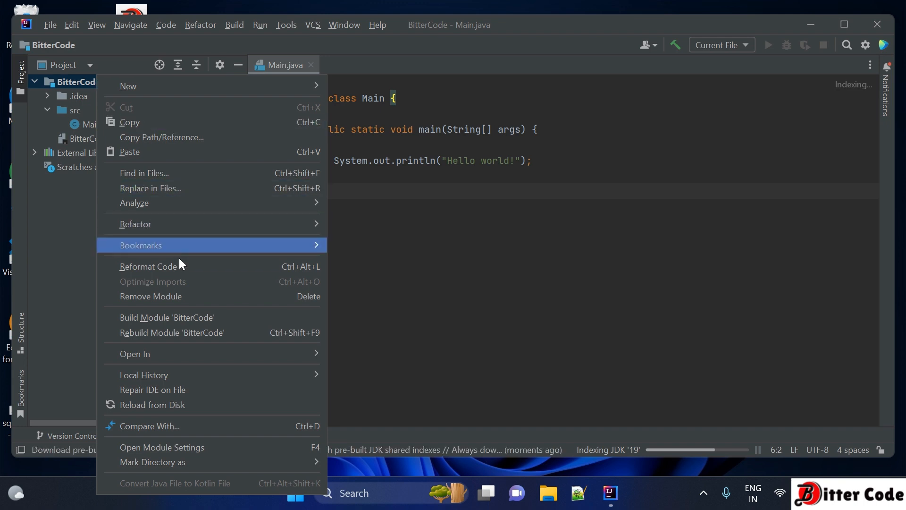
left_click(491, 220)
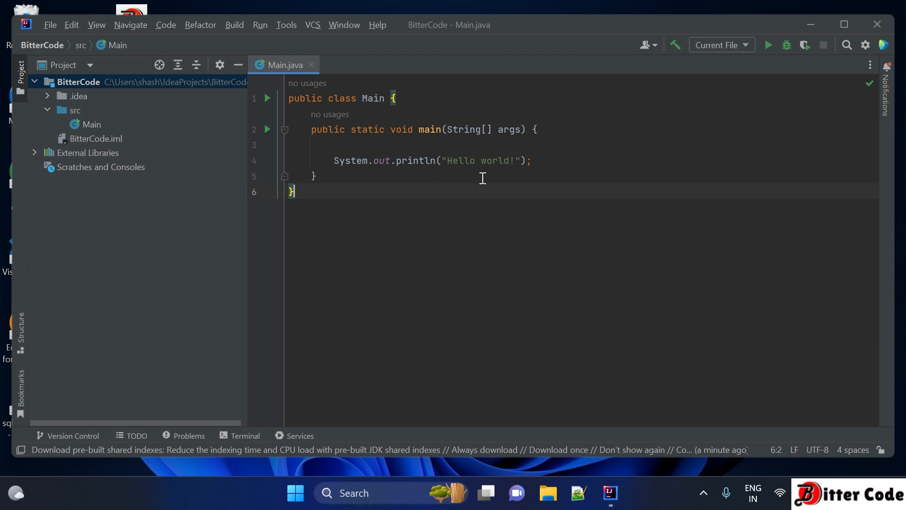
Run Main.java with the current file configuration and maximize the IDE window.
left_click(636, 161)
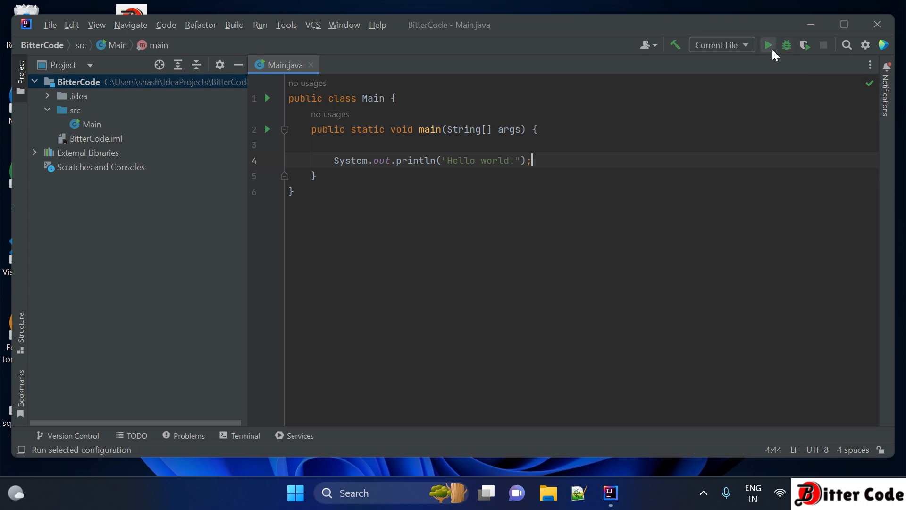
left_click(589, 217)
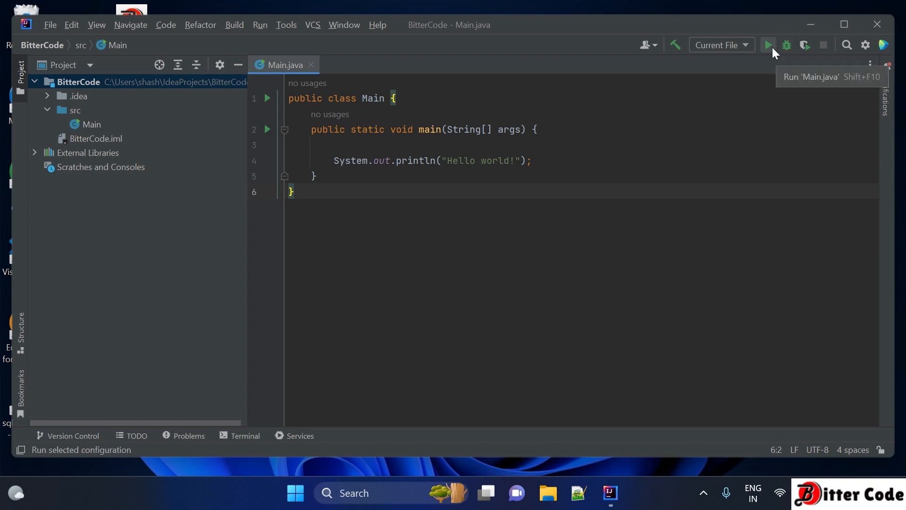
left_click(772, 47)
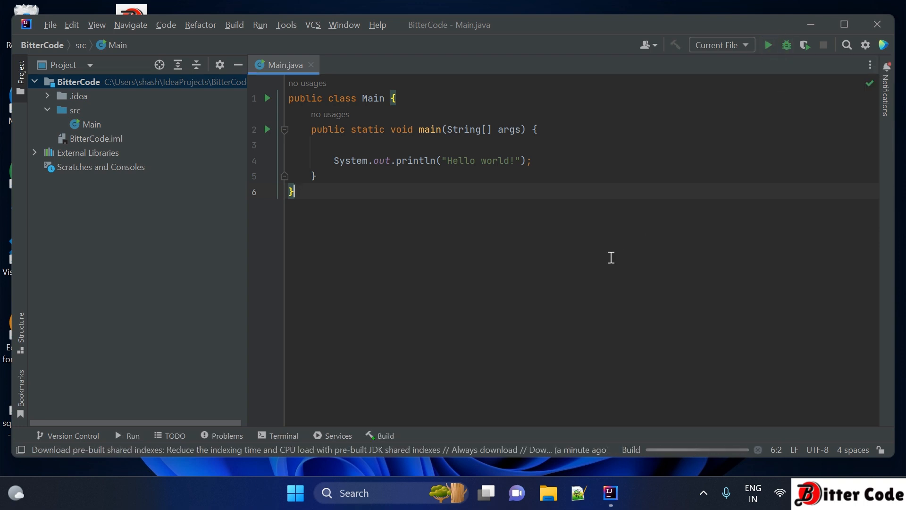
left_click(852, 26)
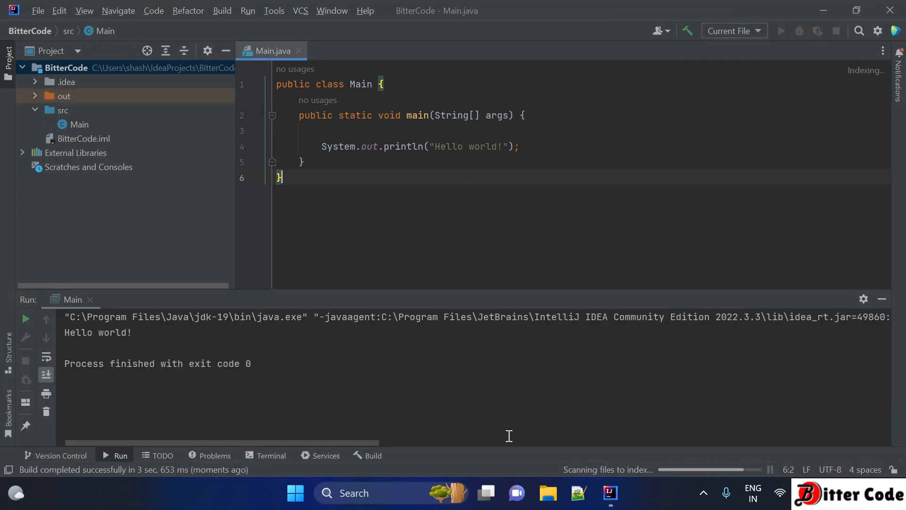
Examine the output of the Main program in the run console.
left_click_drag(344, 354, 42, 321)
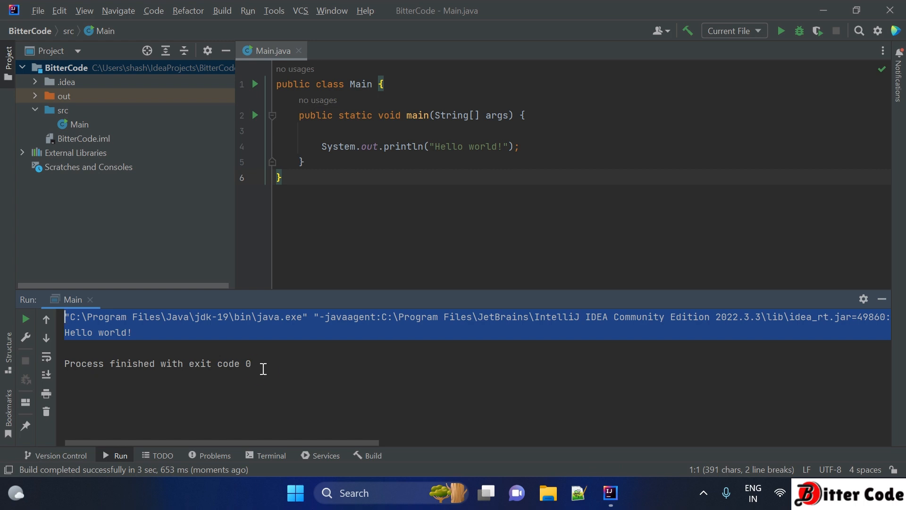
left_click_drag(262, 368, 32, 306)
left_click(137, 330)
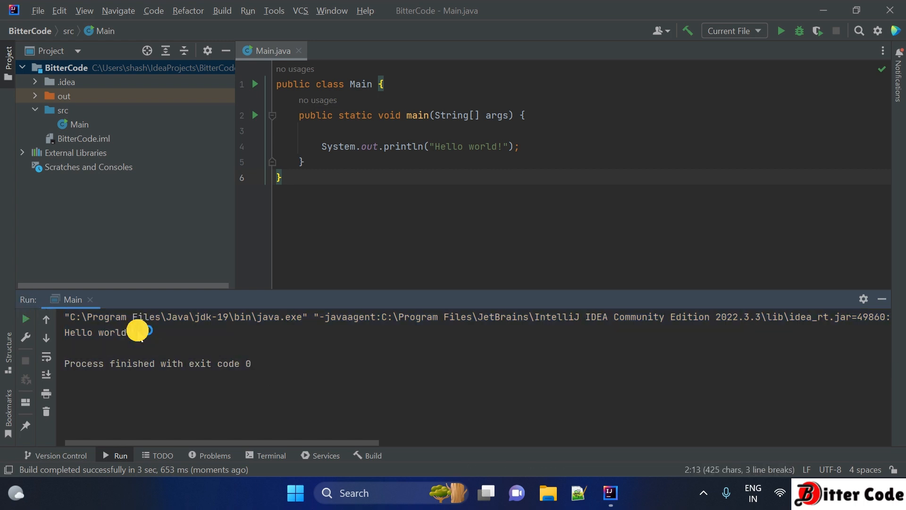
left_click_drag(133, 330, 33, 315)
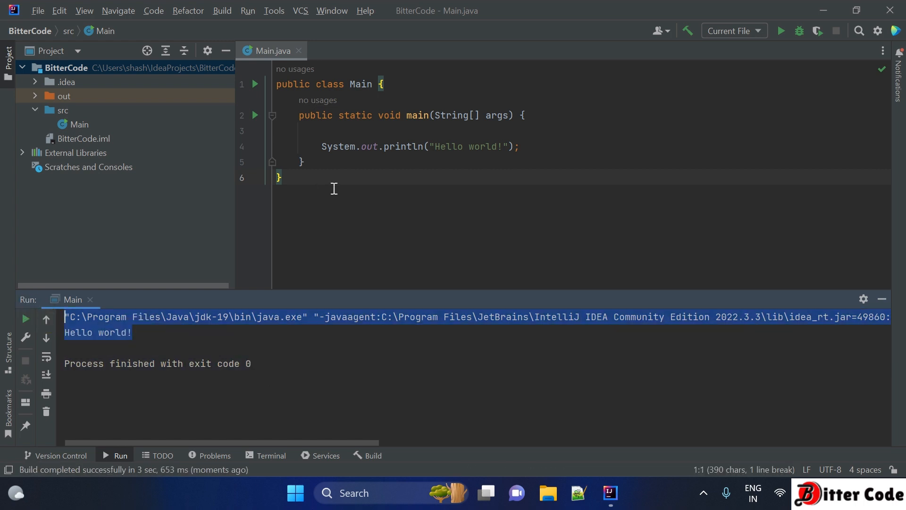
Replace "Hello world" in the println string with "Welcome to Bitter Code", keeping the exclamation mark.
left_click(500, 146)
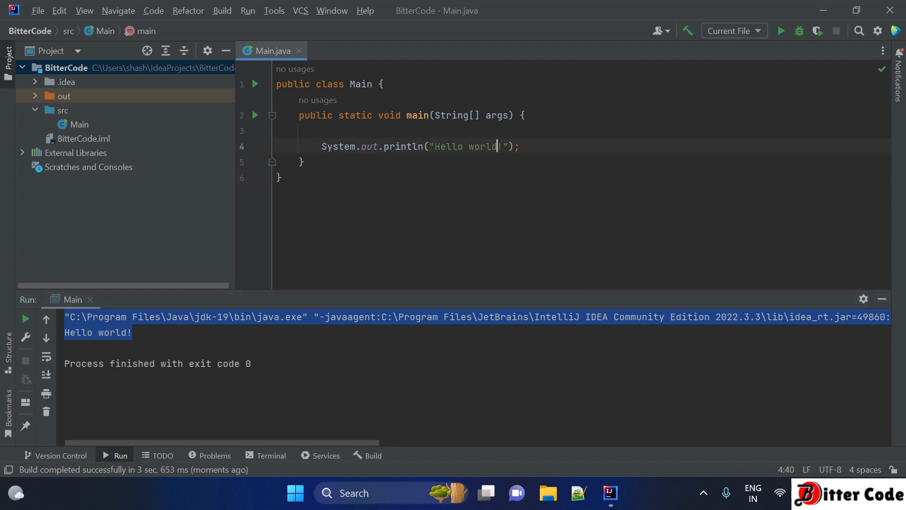
key("BackSpace")
key("BackSpace")
key("BackSpace")
key("BackSpace")
key("BackSpace")
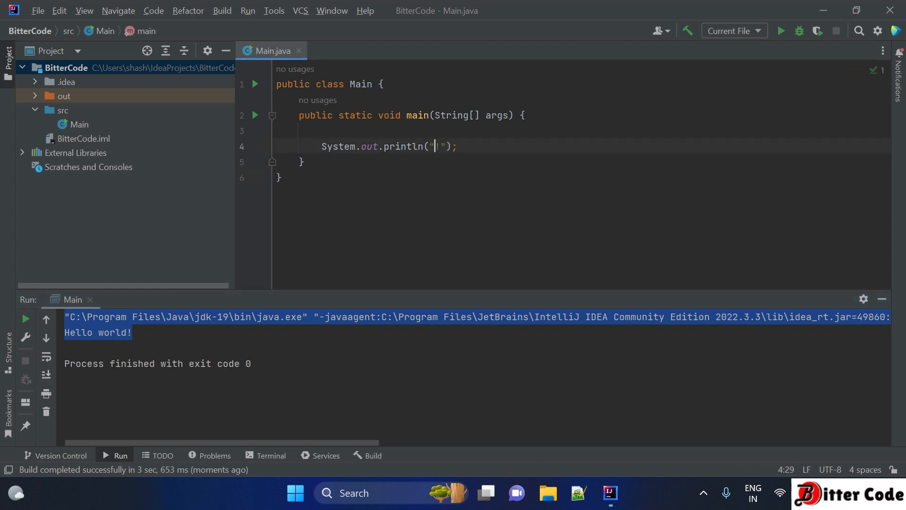
type("Welcome to Bit")
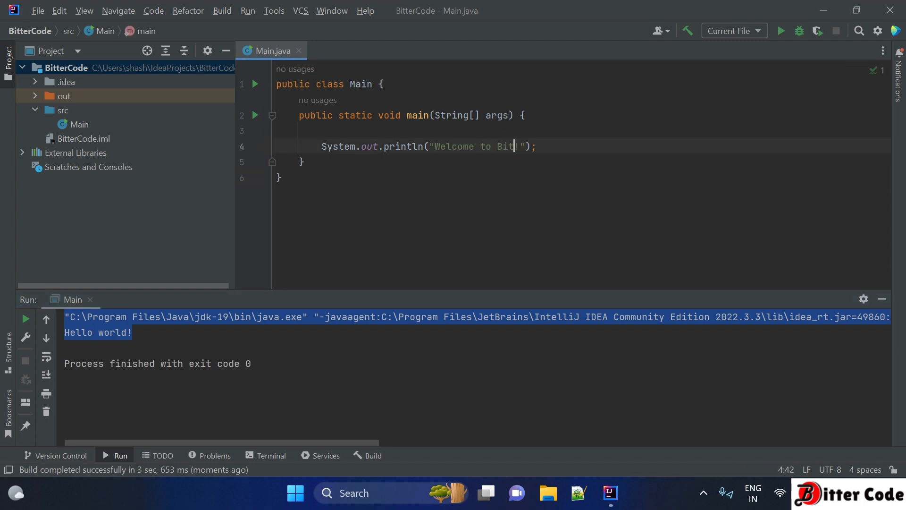
type("ter Code")
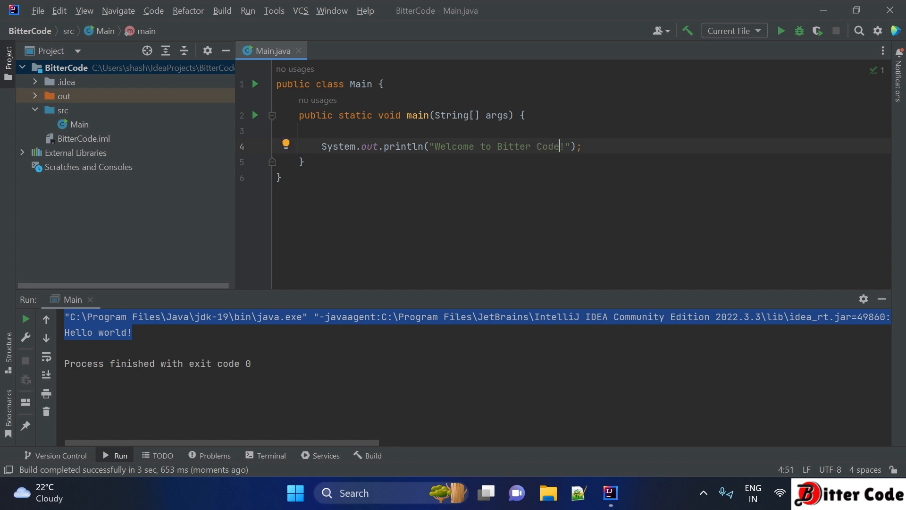
left_click(625, 136)
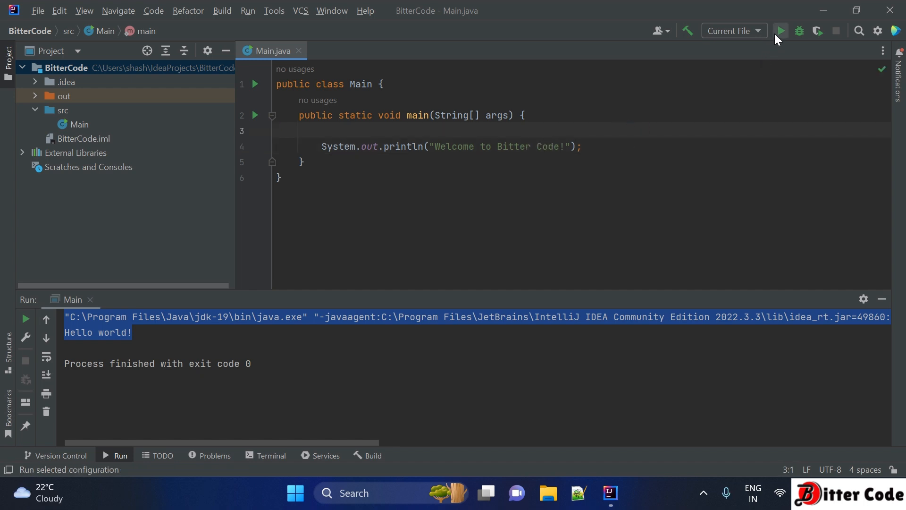
Run the edited Main.java again and review its console output.
left_click(774, 34)
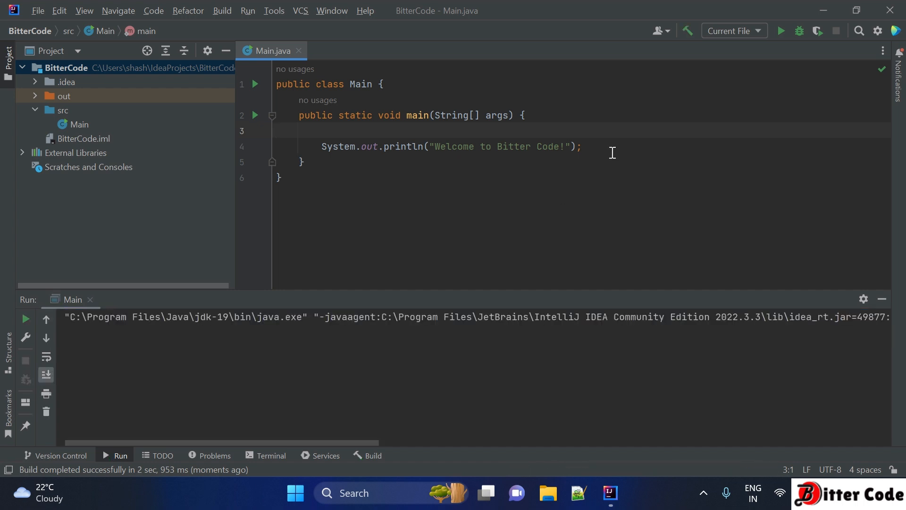
left_click_drag(257, 343, 51, 314)
left_click_drag(247, 370, 9, 286)
left_click(412, 225)
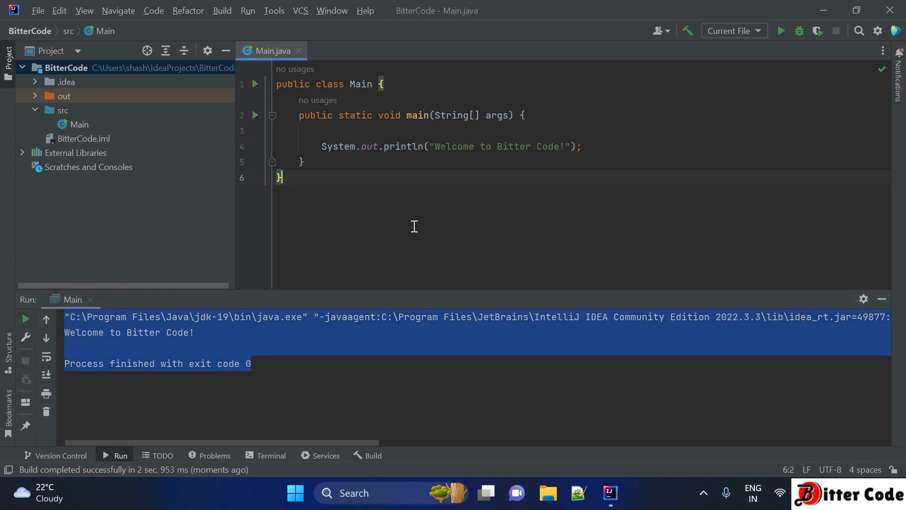
left_click_drag(413, 224, 265, 53)
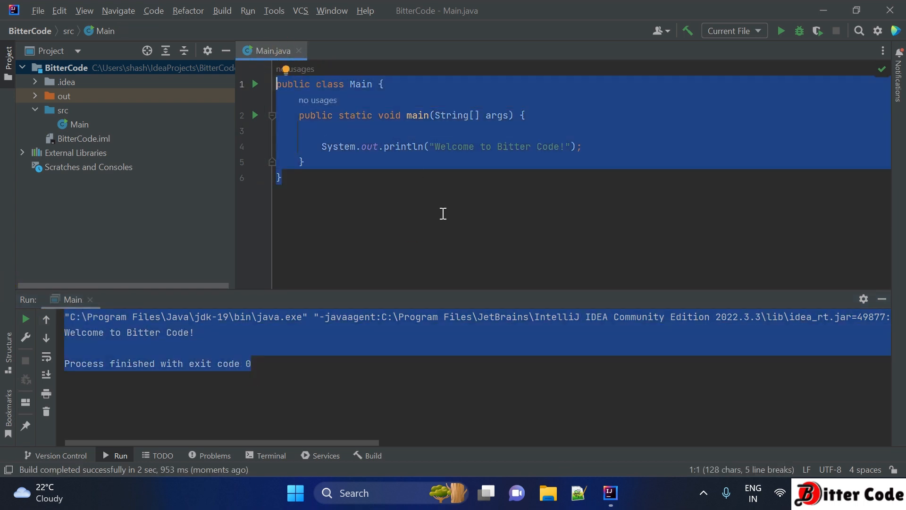
left_click_drag(440, 213, 166, 49)
left_click_drag(510, 217, 229, 56)
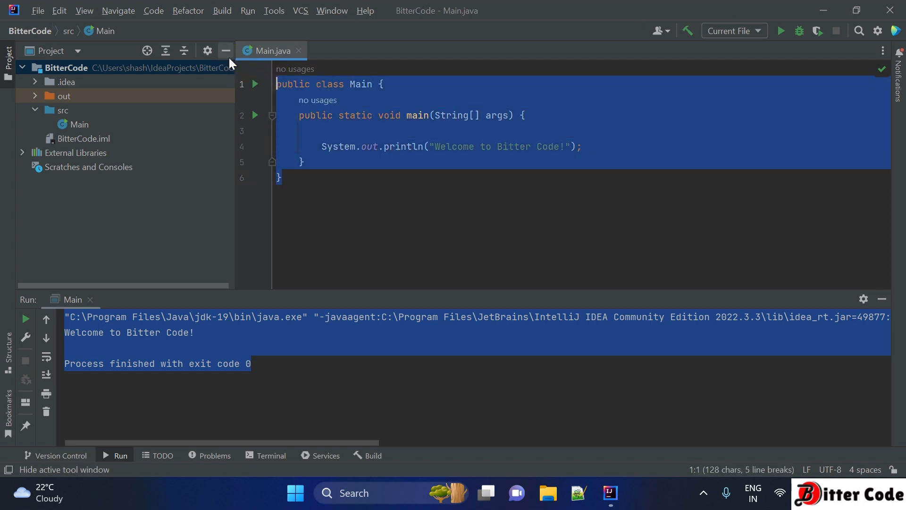
left_click(426, 188)
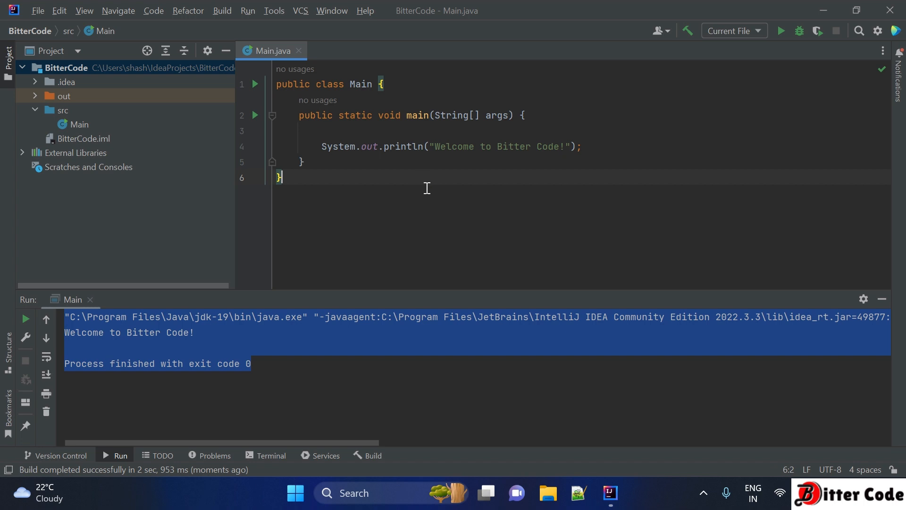
left_click_drag(427, 189, 264, 75)
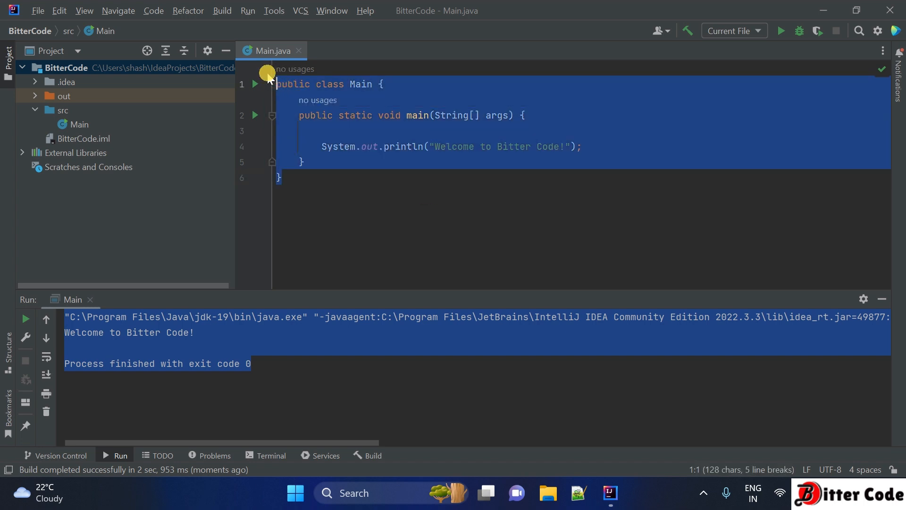
left_click(382, 218)
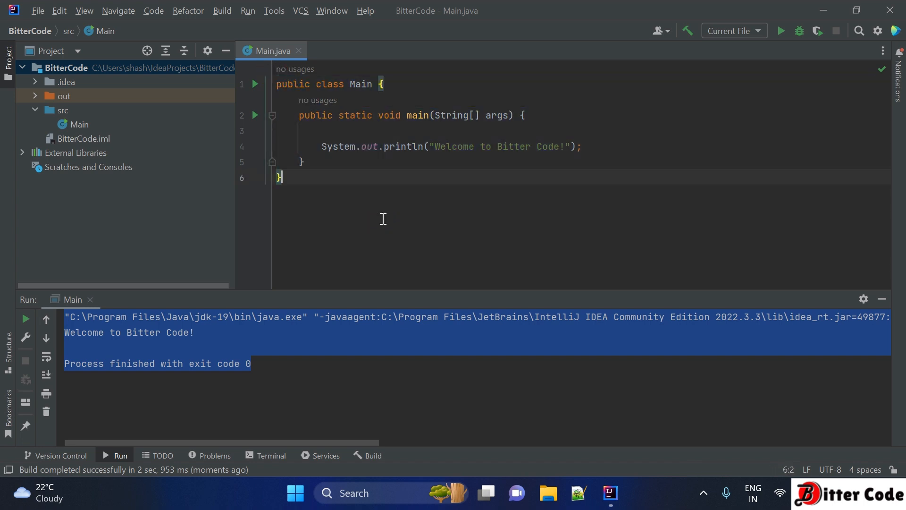